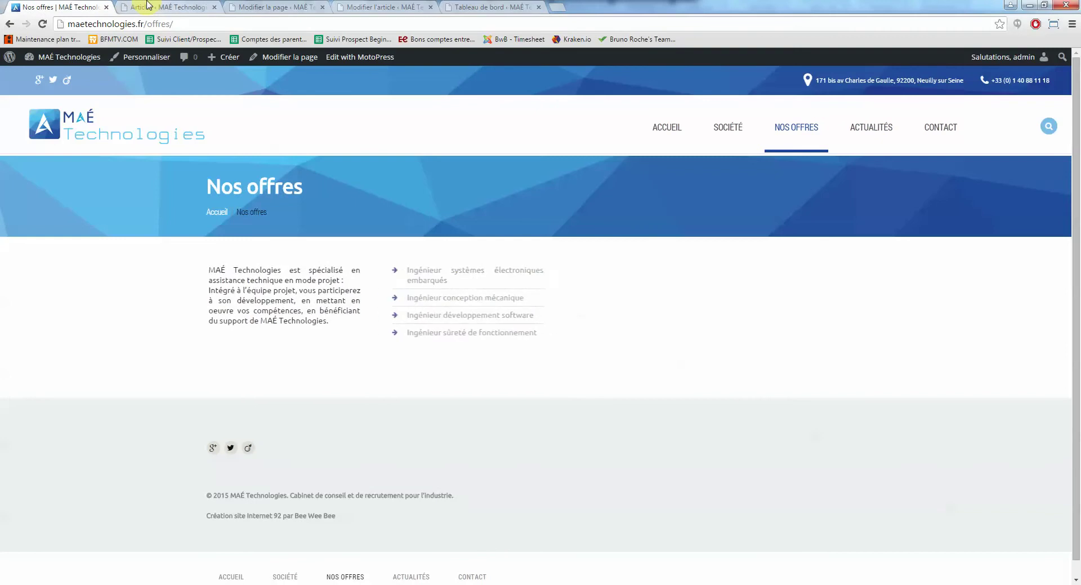
# Switch to the site's WordPress admin, inspect the wp-admin part of its address, and open the dashboard
pyautogui.click(150, 6)
pyautogui.click(156, 21)
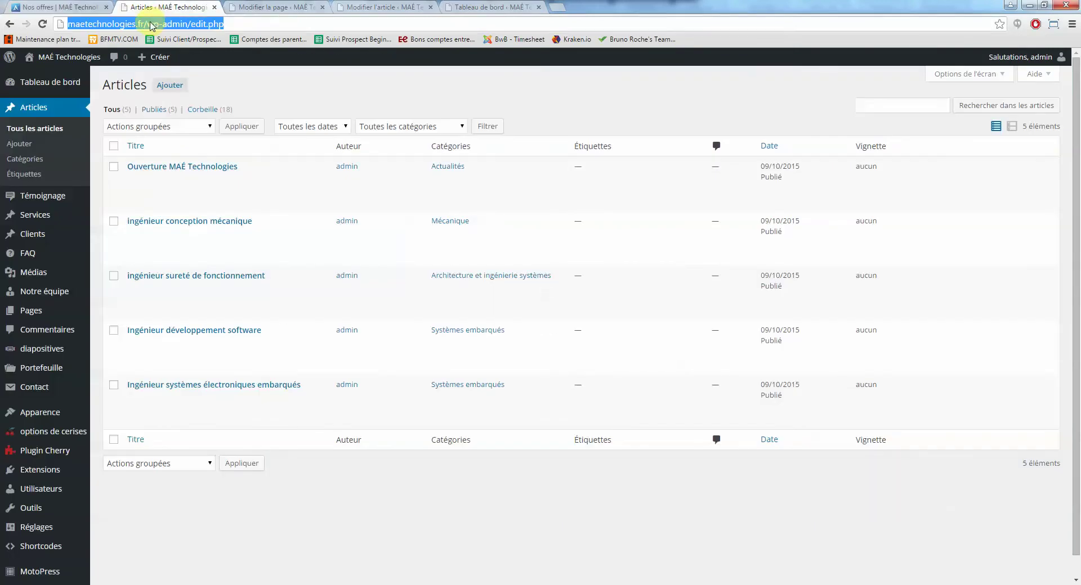
pyautogui.click(148, 22)
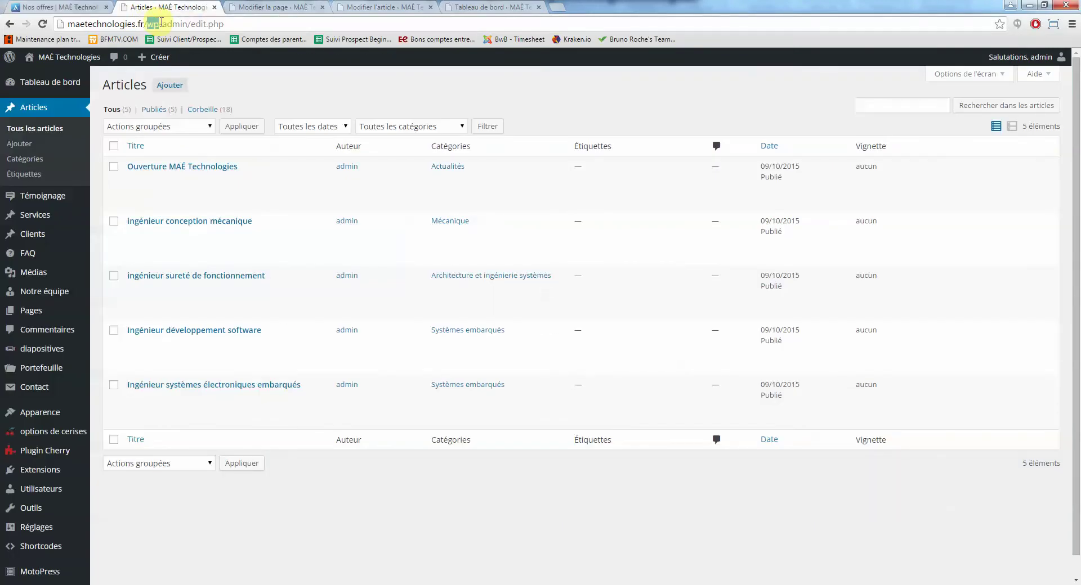
pyautogui.click(29, 83)
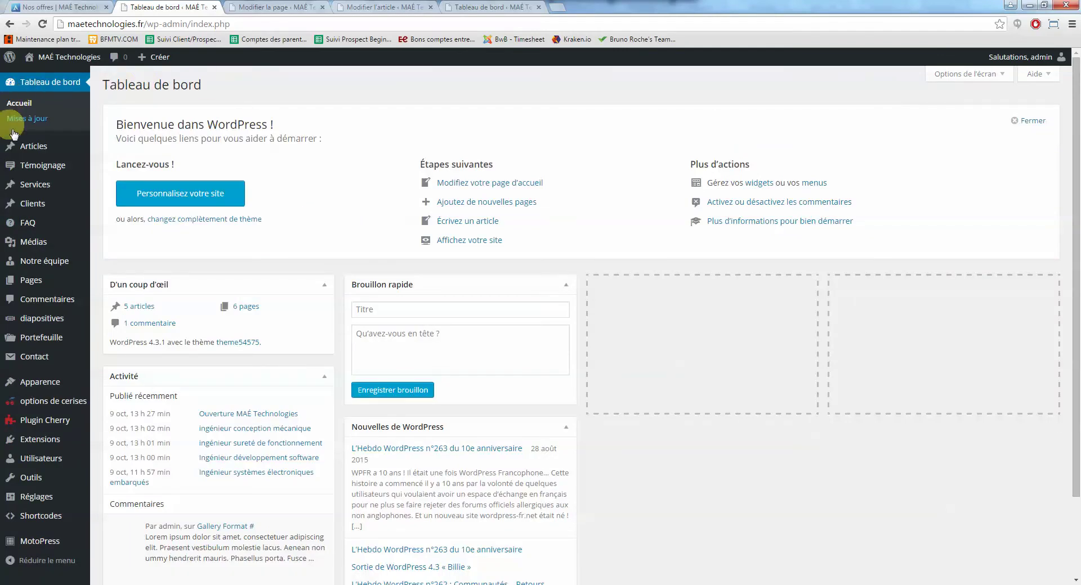
# Duplicate the "ingénieur conception mécanique" article from the articles list and open the draft copy for editing
pyautogui.moveTo(37, 146)
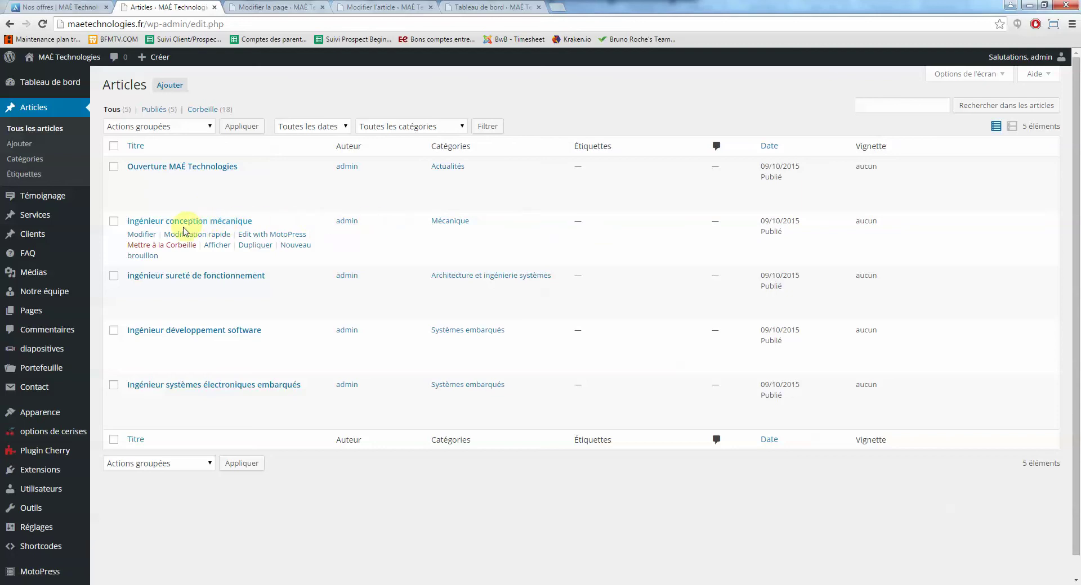
pyautogui.click(253, 246)
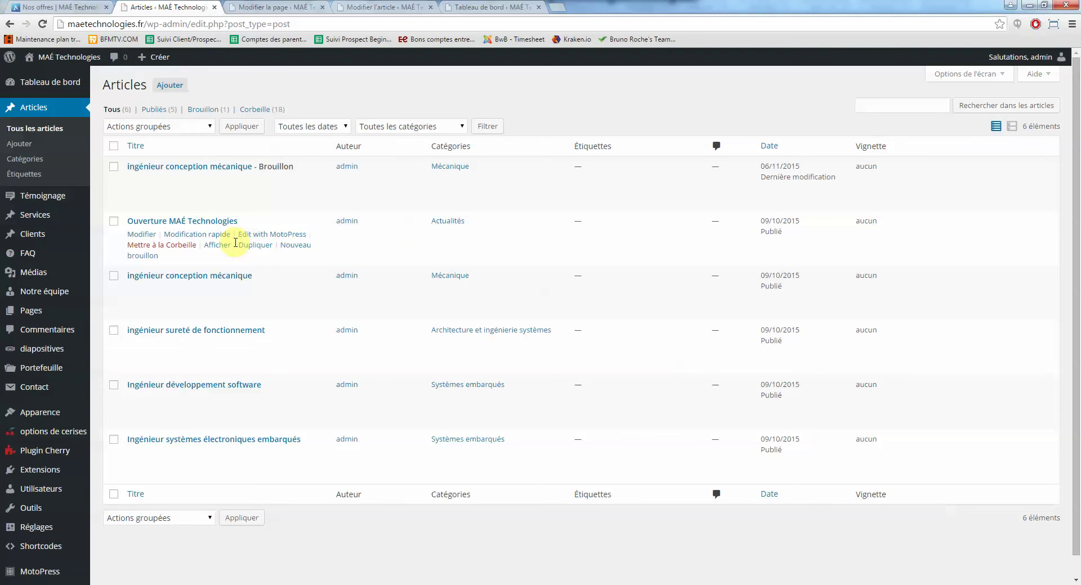
pyautogui.click(216, 167)
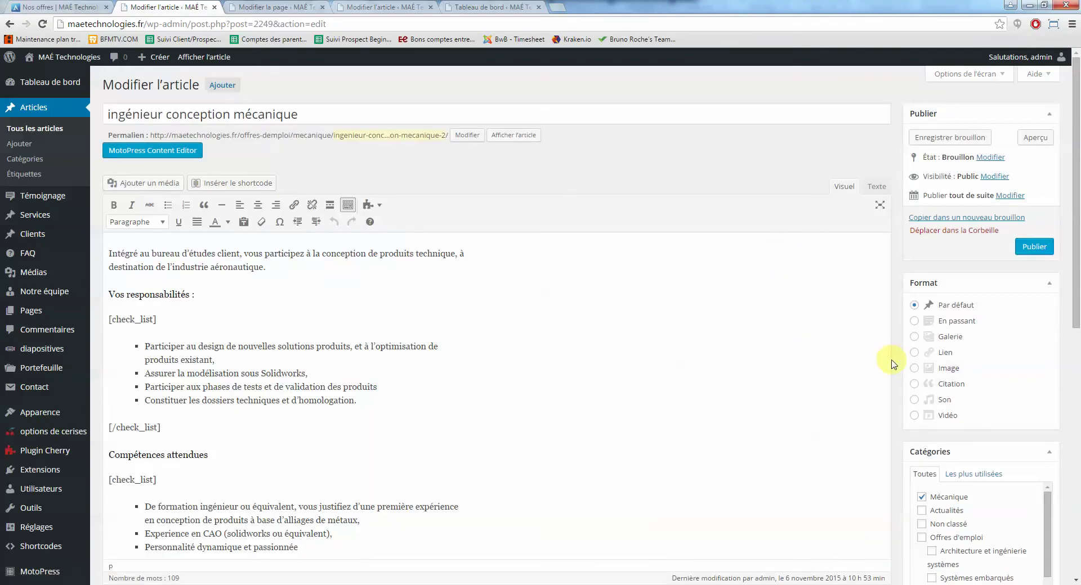
# Review the draft's full content, including its introduction, the "Vos responsabilités" section and the check_list shortcode
pyautogui.scroll(-2, 841, 359)
pyautogui.scroll(-7, 840, 359)
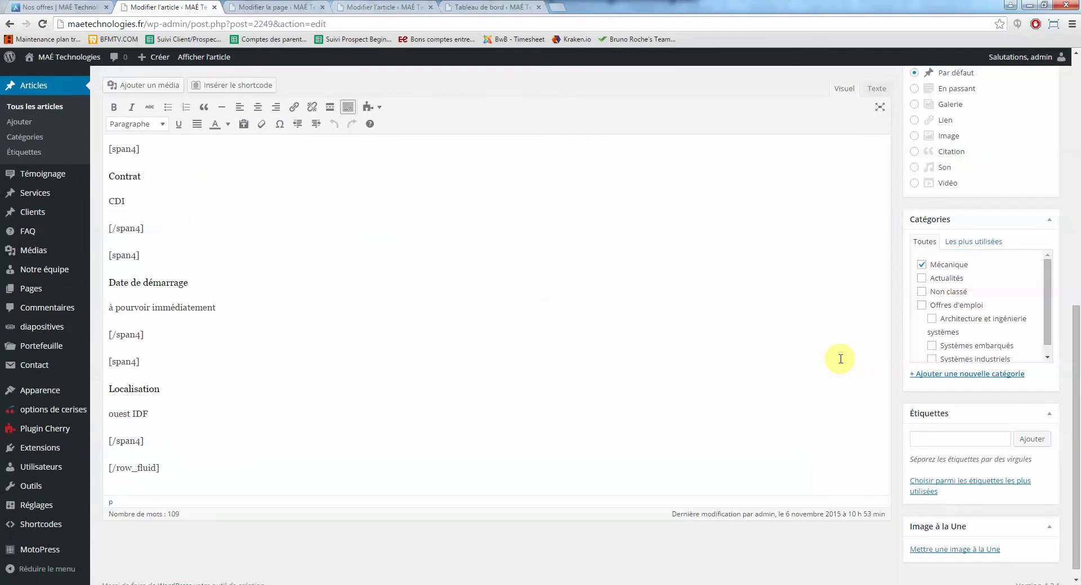
pyautogui.scroll(5, 840, 359)
pyautogui.scroll(4, 840, 358)
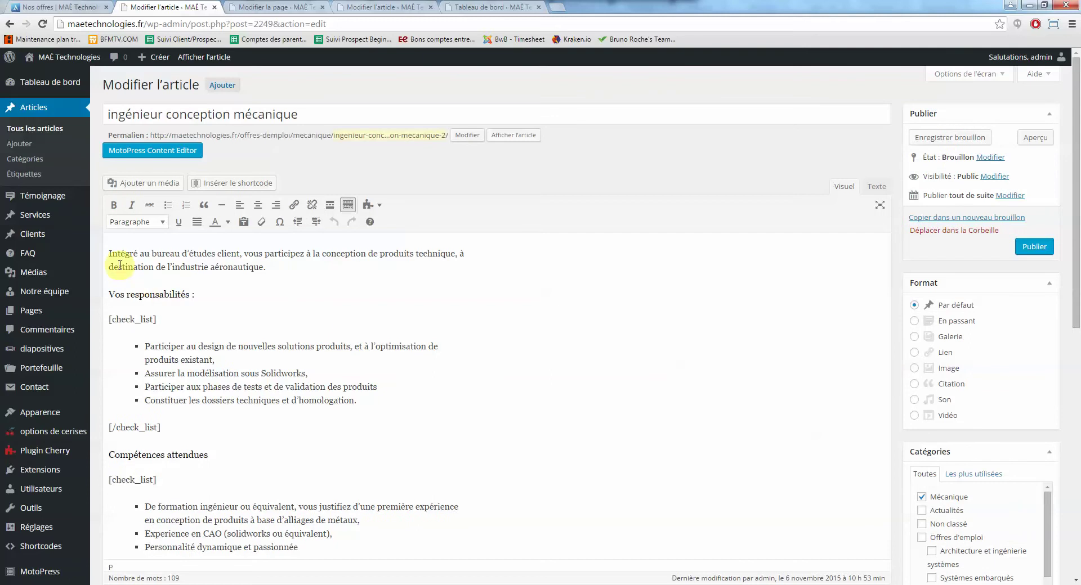
pyautogui.moveTo(129, 253); pyautogui.dragTo(241, 283)
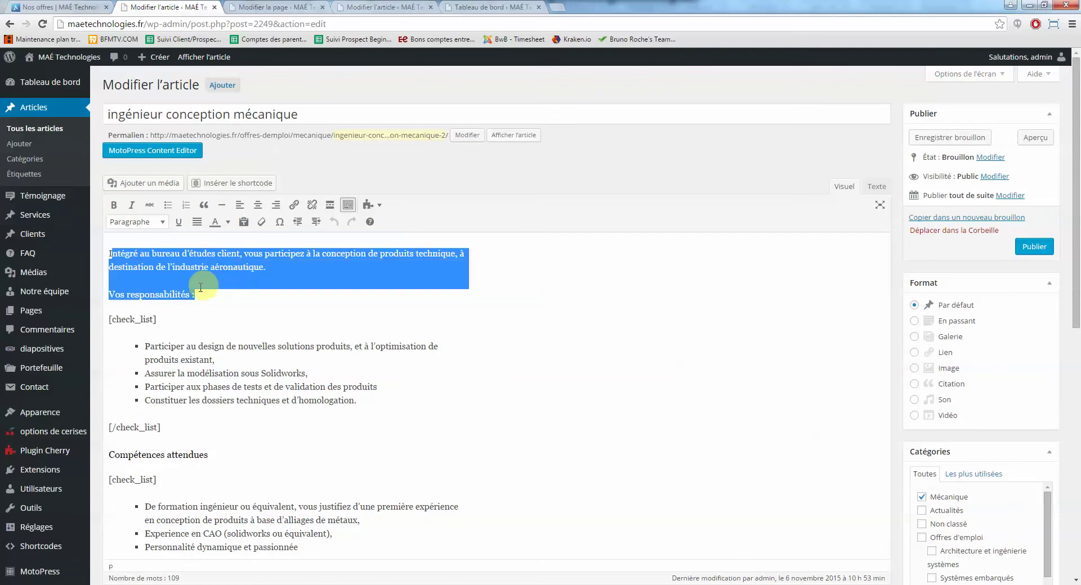
pyautogui.click(149, 319)
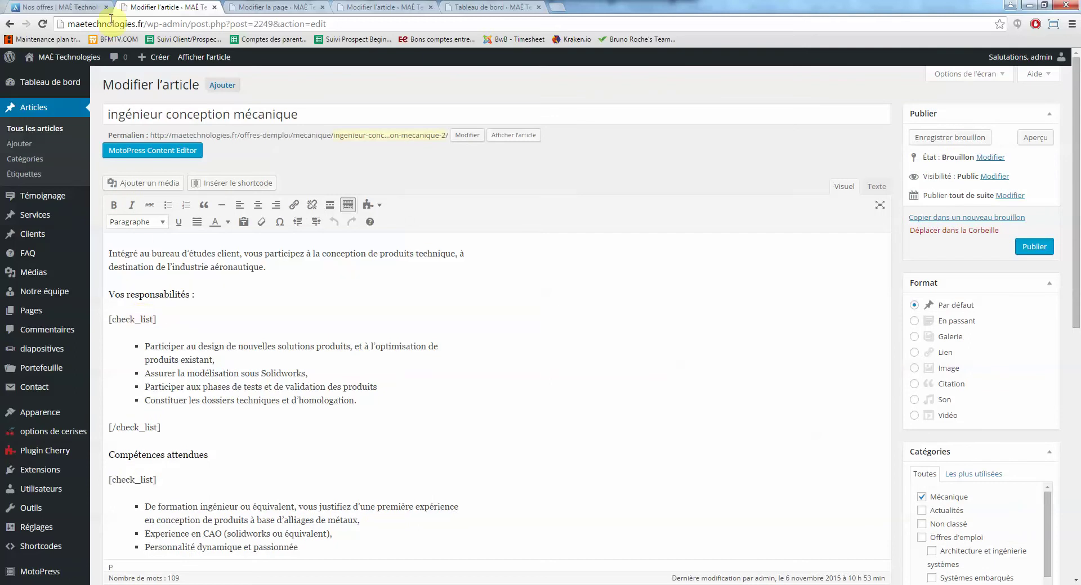
# Open the published "Ingénieur systèmes électroniques embarqués" offer from Nos offres and compare its list with the draft's check_list shortcode
pyautogui.click(85, 7)
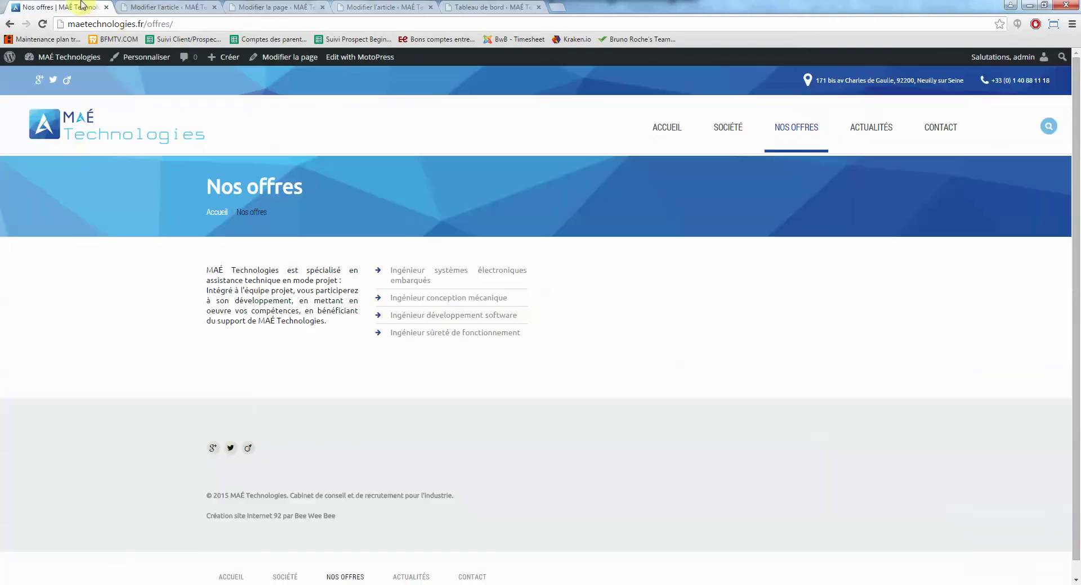
pyautogui.click(438, 275)
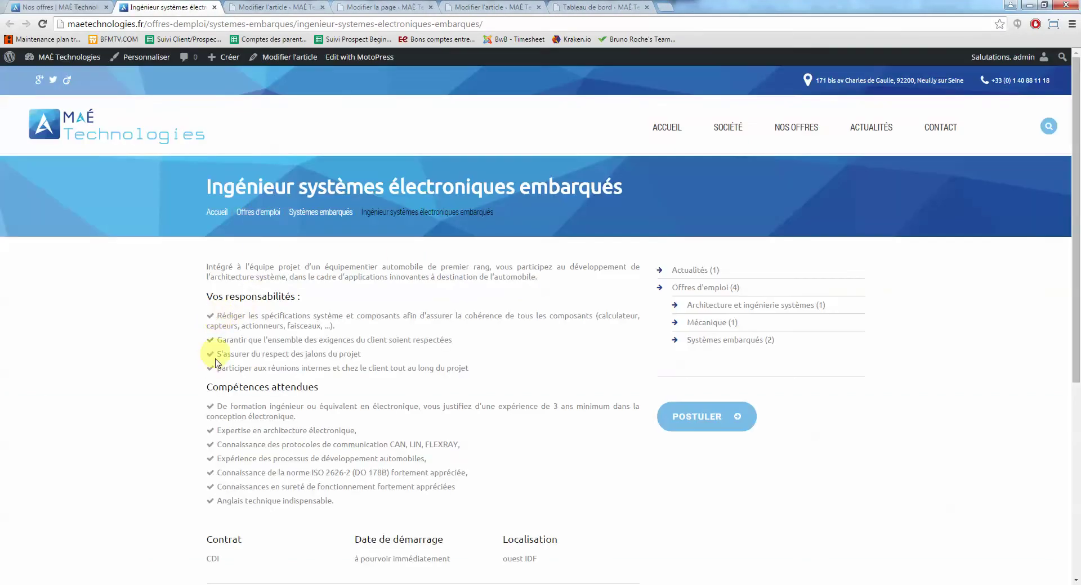
pyautogui.click(65, 8)
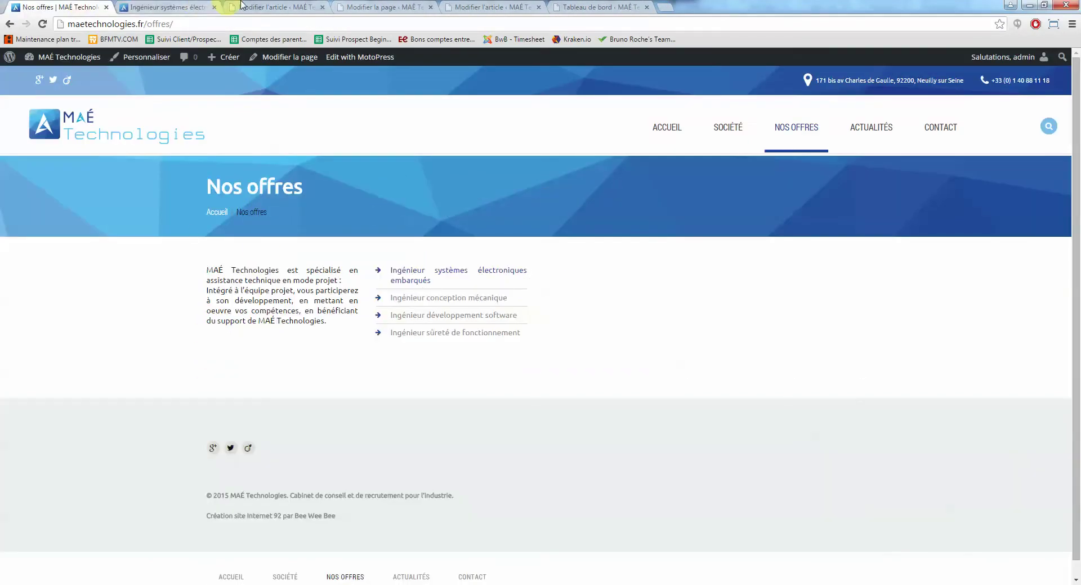
pyautogui.click(241, 6)
pyautogui.tripleClick(135, 319)
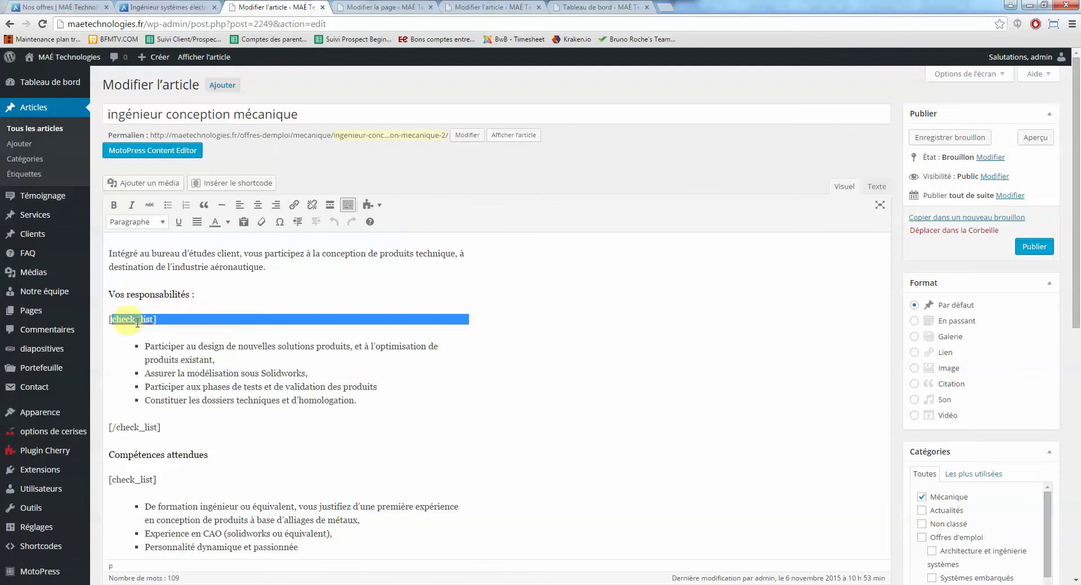
pyautogui.click(181, 380)
pyautogui.click(165, 7)
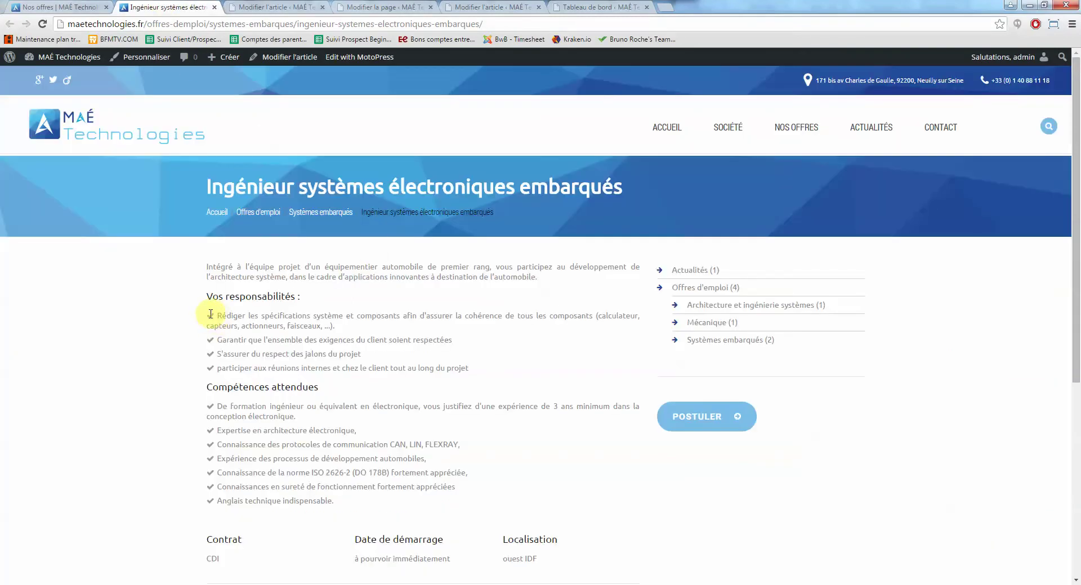
pyautogui.click(265, 6)
# Compare the draft's row_fluid and span4 shortcodes with the Contrat, Date de démarrage and Localisation columns on the published offer
pyautogui.scroll(-6, 349, 358)
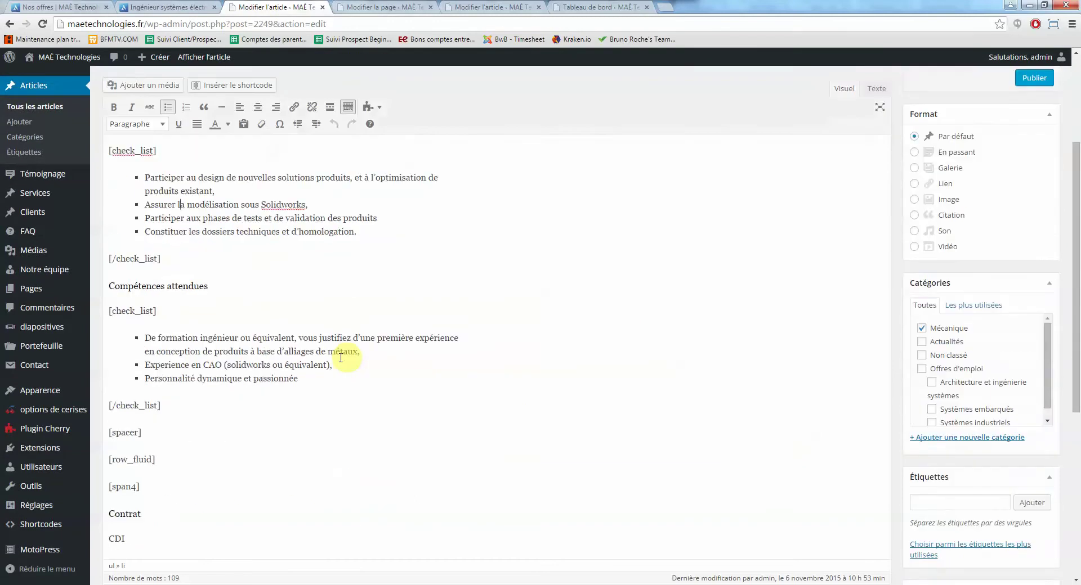
pyautogui.scroll(1, 172, 295)
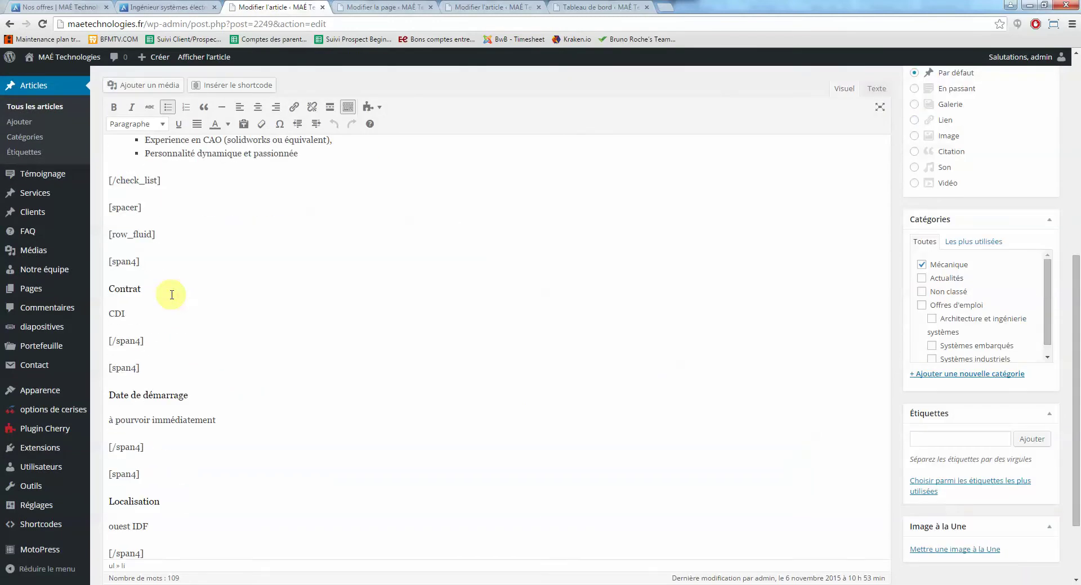
pyautogui.moveTo(155, 234); pyautogui.dragTo(109, 263)
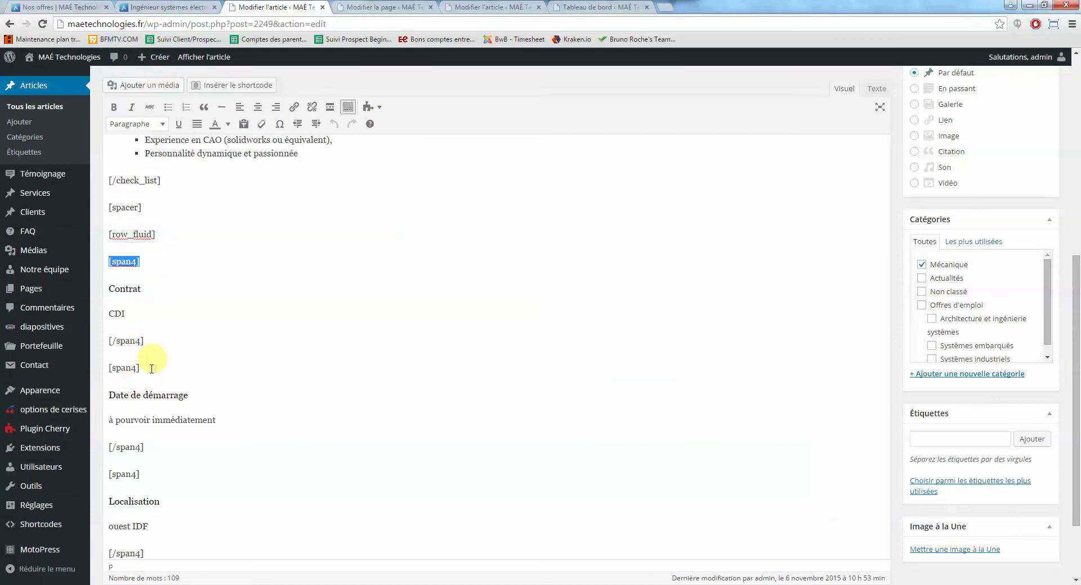
pyautogui.click(181, 12)
pyautogui.scroll(-3, 315, 479)
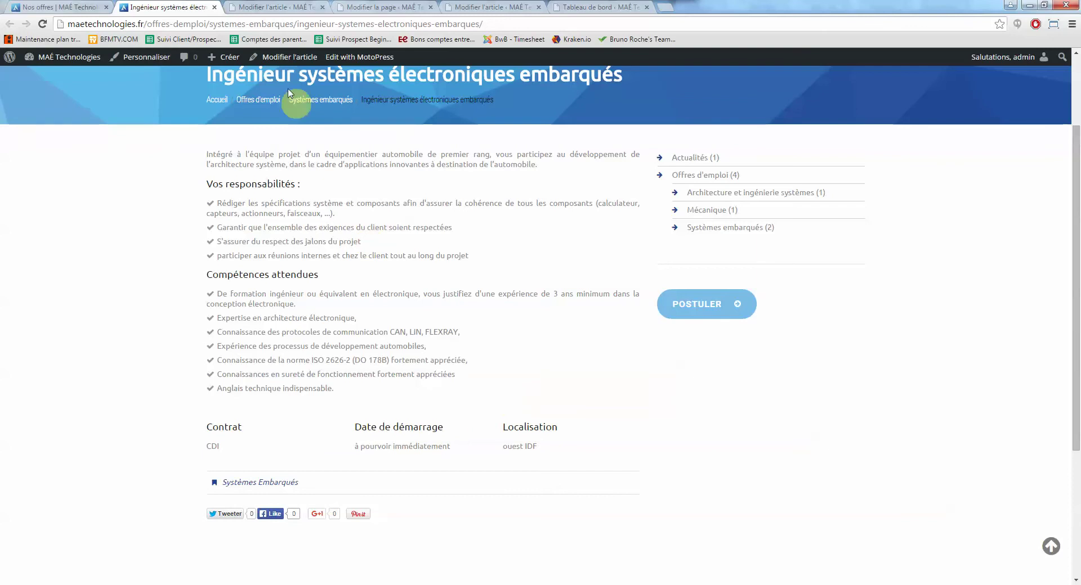
pyautogui.click(275, 7)
# Examine the editable texts under Localisation, Date de démarrage and Contrat within the draft's span4 blocks
pyautogui.scroll(-2, 366, 271)
pyautogui.click(152, 425)
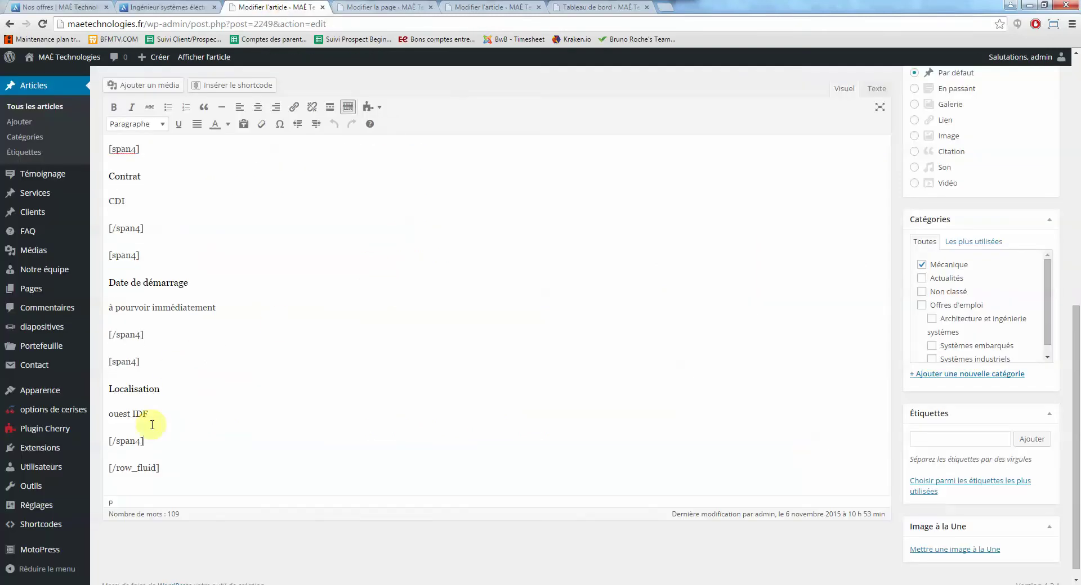
pyautogui.tripleClick(154, 417)
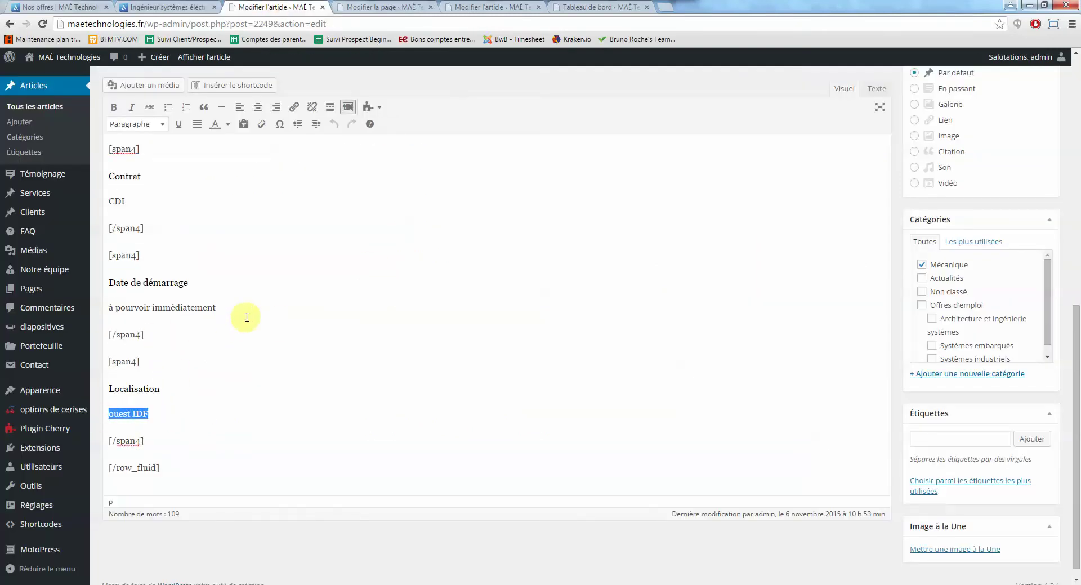
pyautogui.moveTo(245, 318); pyautogui.dragTo(73, 317)
pyautogui.click(150, 230)
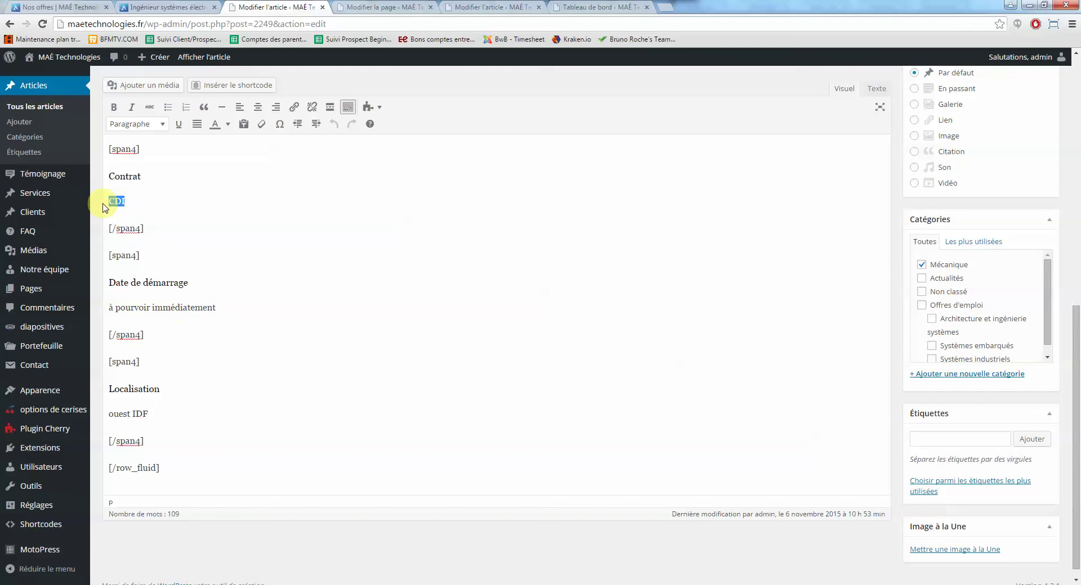
pyautogui.click(248, 366)
# Retitle the draft "test offre" and clear its old permalink slug so it regenerates from the new title
pyautogui.scroll(10, 248, 373)
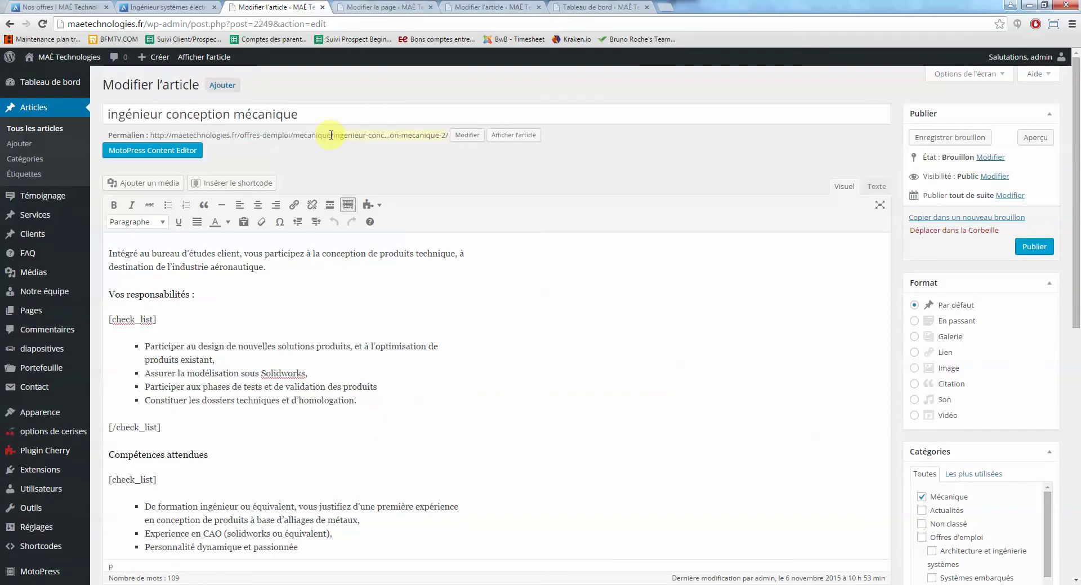
pyautogui.moveTo(319, 113); pyautogui.dragTo(107, 114)
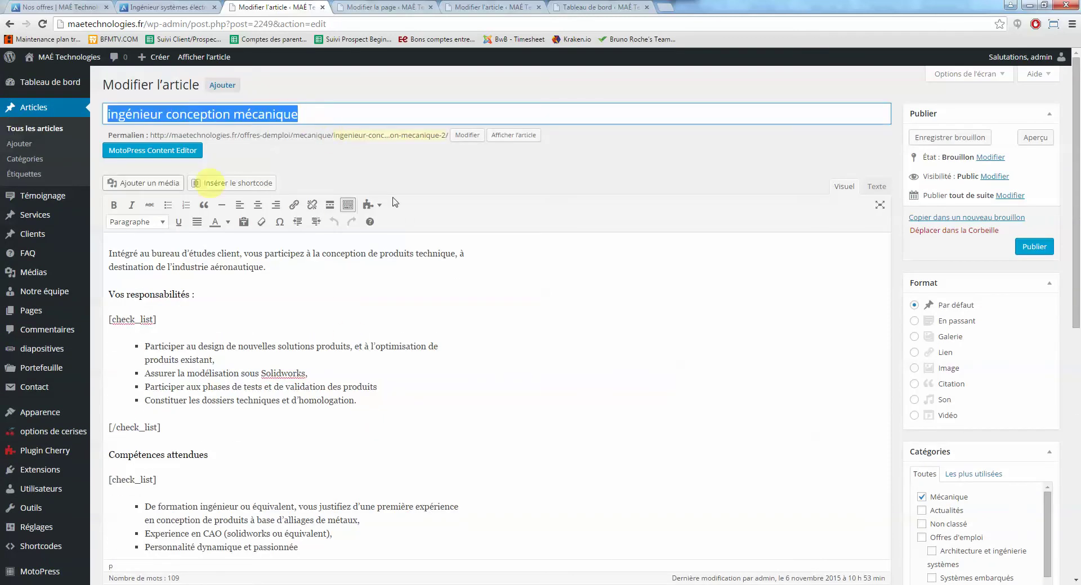
pyautogui.click(469, 139)
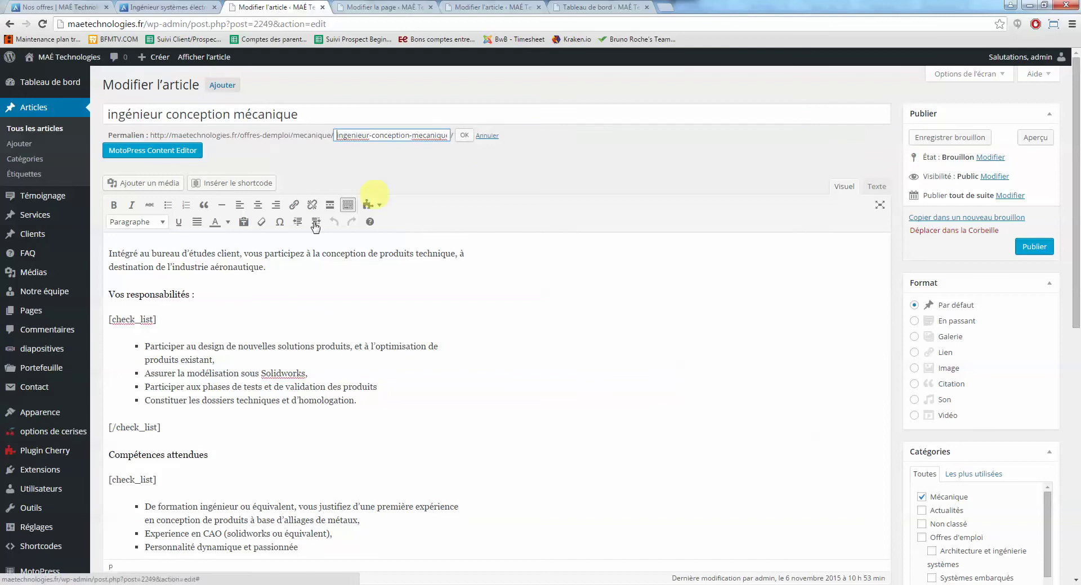
pyautogui.tripleClick(398, 133)
pyautogui.press('BackSpace')
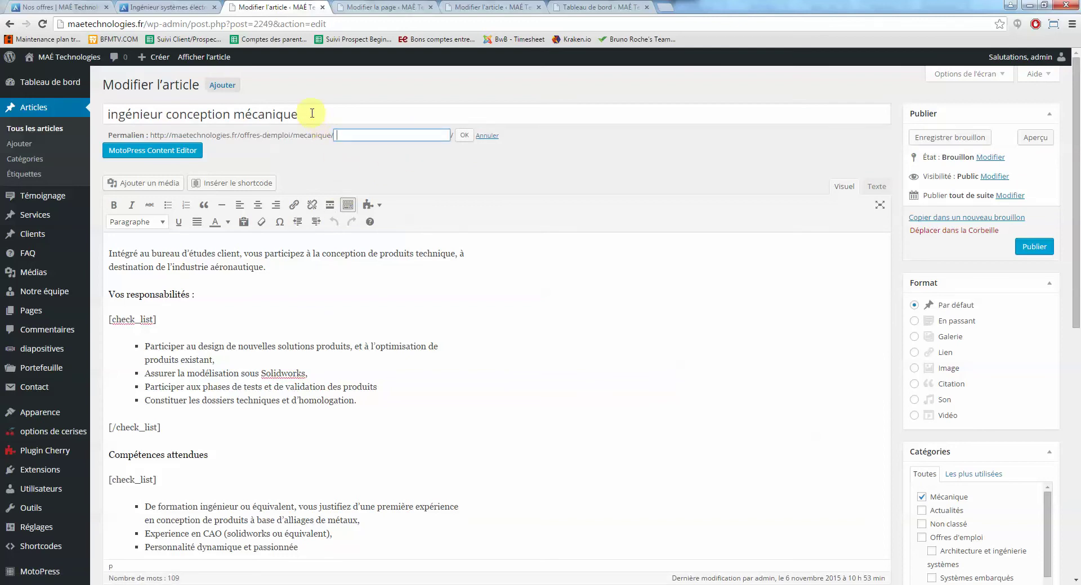
pyautogui.moveTo(312, 113); pyautogui.dragTo(11, 114)
pyautogui.write('test offre')
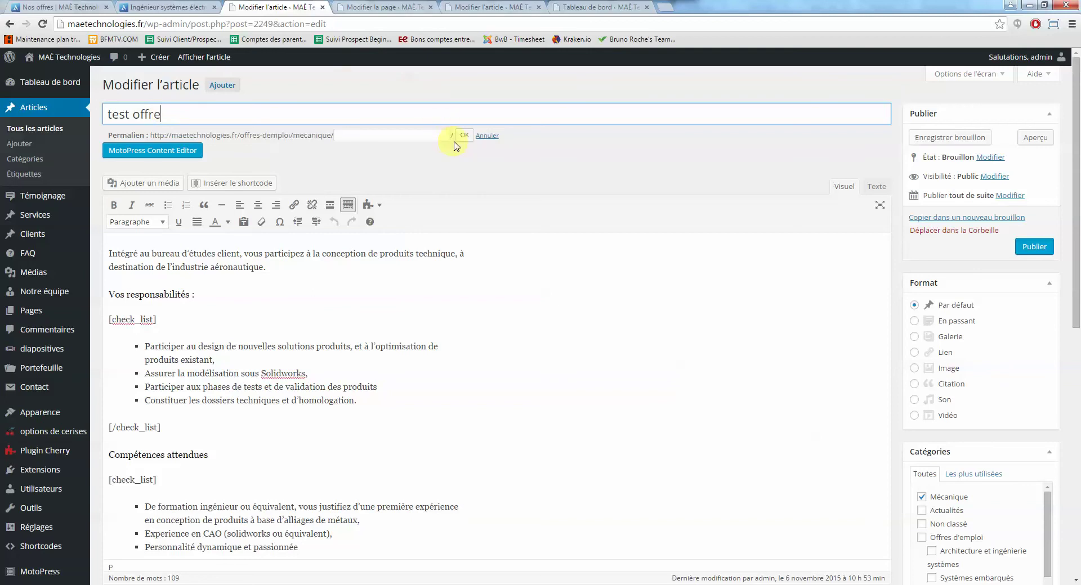
pyautogui.click(464, 136)
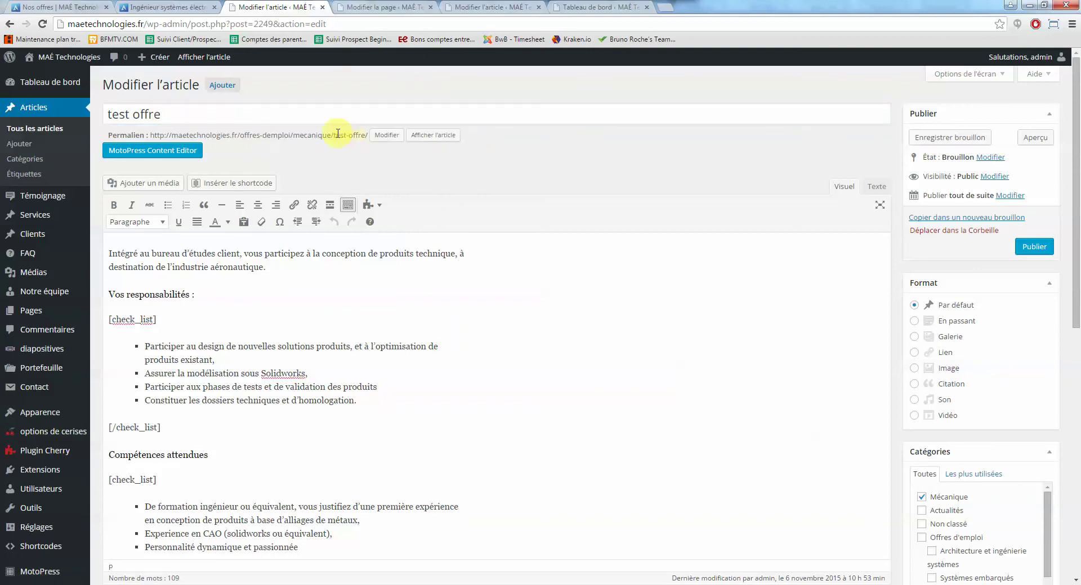
# Check the draft's full permalink and open its slug for editing
pyautogui.moveTo(337, 133); pyautogui.dragTo(344, 134)
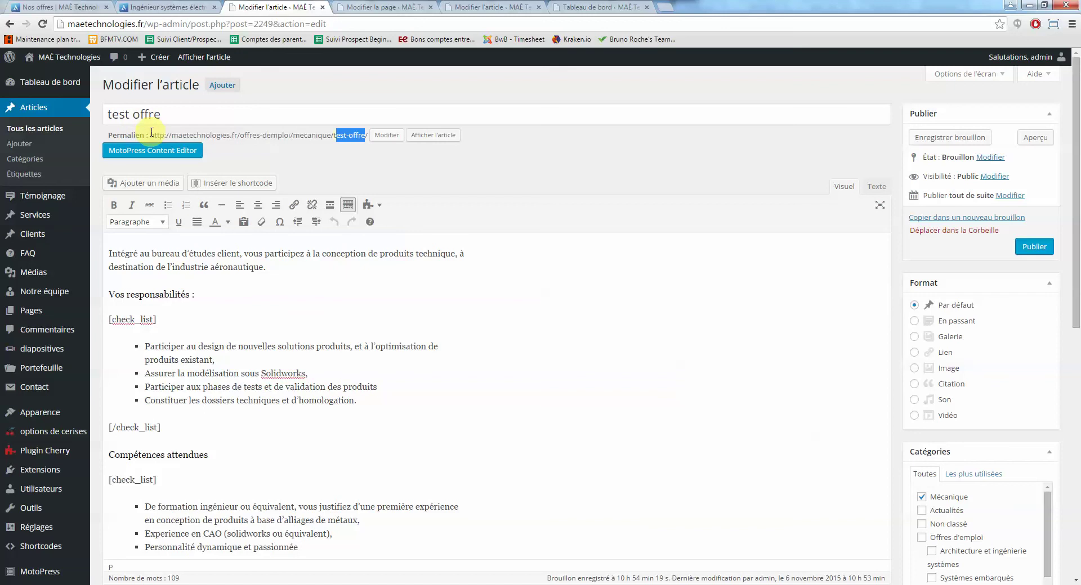
pyautogui.moveTo(152, 133); pyautogui.dragTo(355, 133)
pyautogui.click(345, 137)
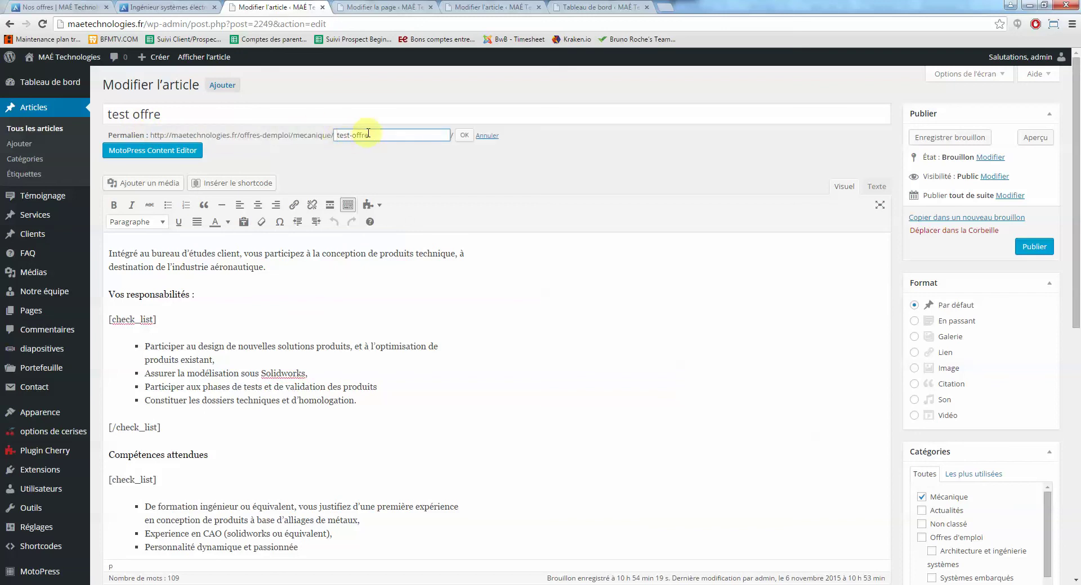
# Remove the Mécanique category from the draft and review the other available categories
pyautogui.scroll(-3, 699, 147)
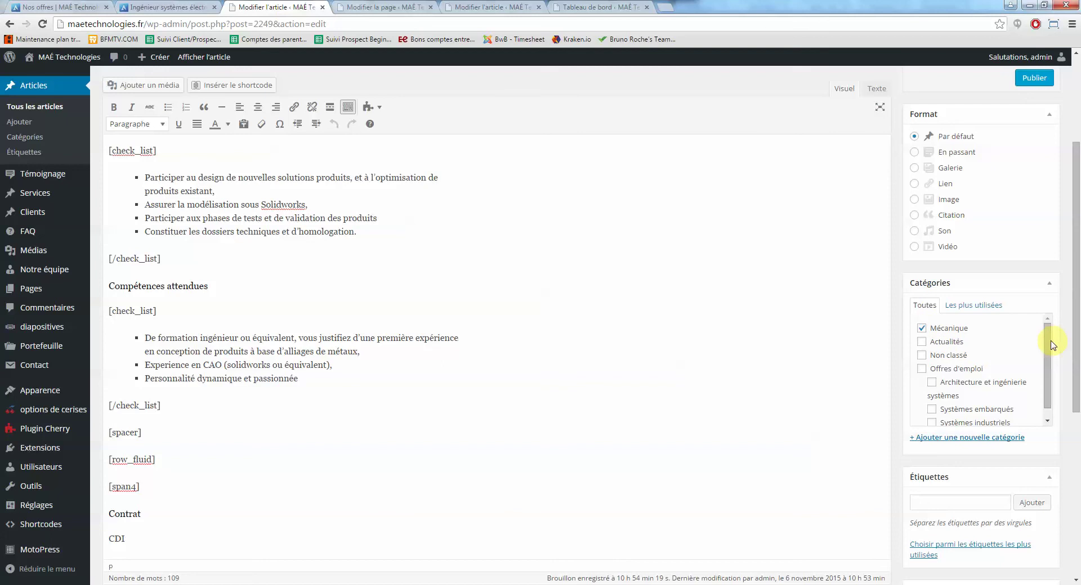
pyautogui.moveTo(1048, 344)
pyautogui.mouseDown()
pyautogui.moveTo(1047, 369)
pyautogui.moveTo(1047, 344)
pyautogui.mouseUp()
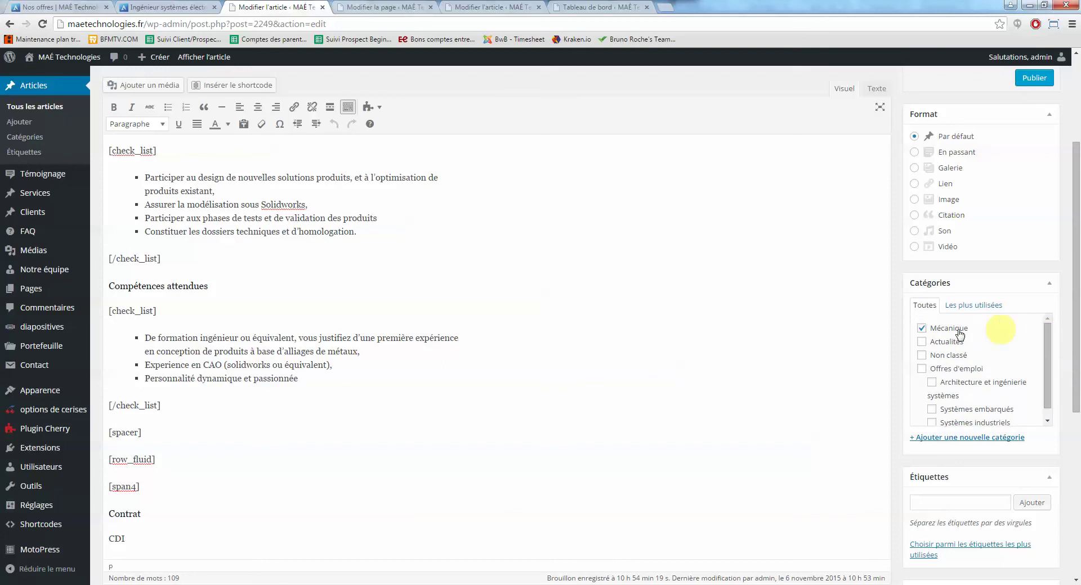
pyautogui.click(919, 329)
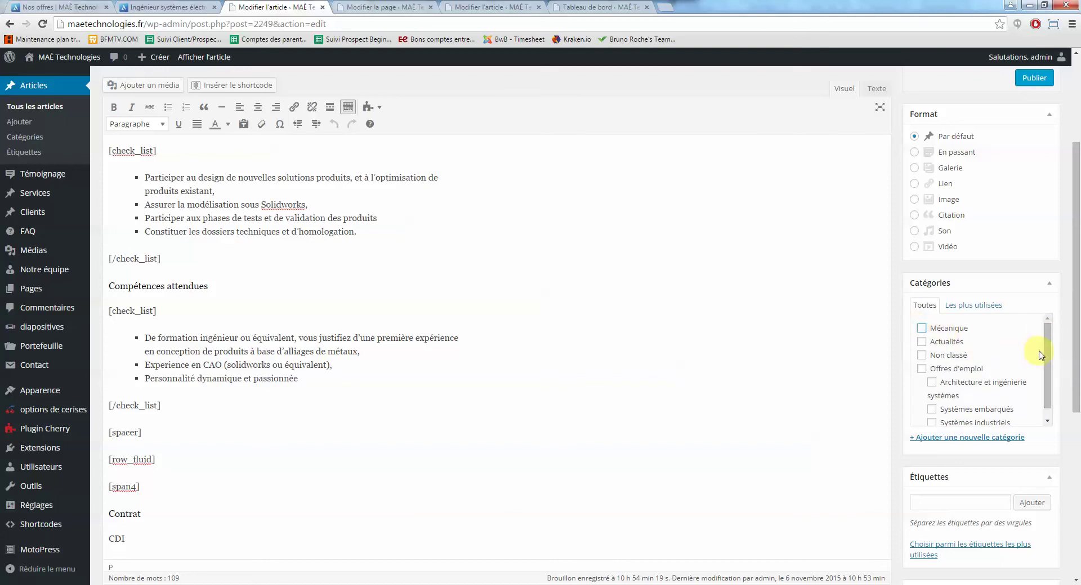
pyautogui.scroll(-1, 1047, 360)
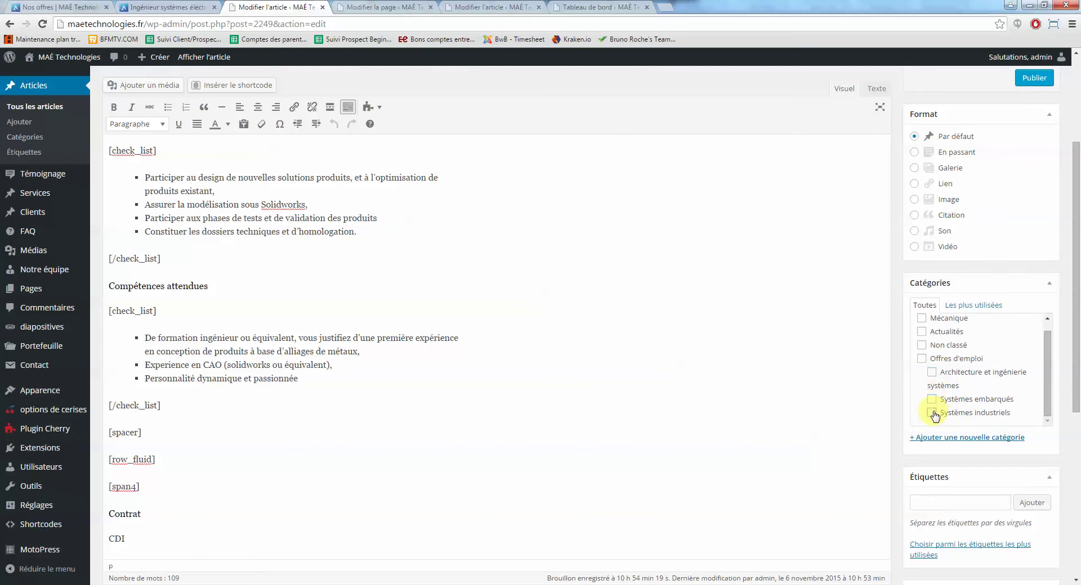
pyautogui.scroll(2, 972, 380)
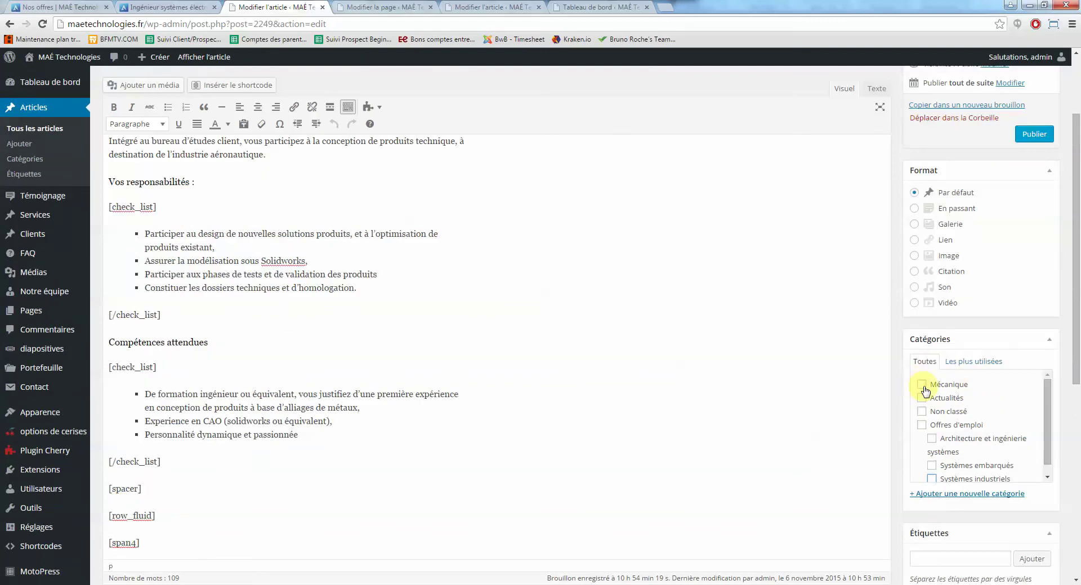
# Assign the Mécanique category to the "test offre" draft again and publish the article
pyautogui.click(923, 386)
pyautogui.scroll(2, 707, 295)
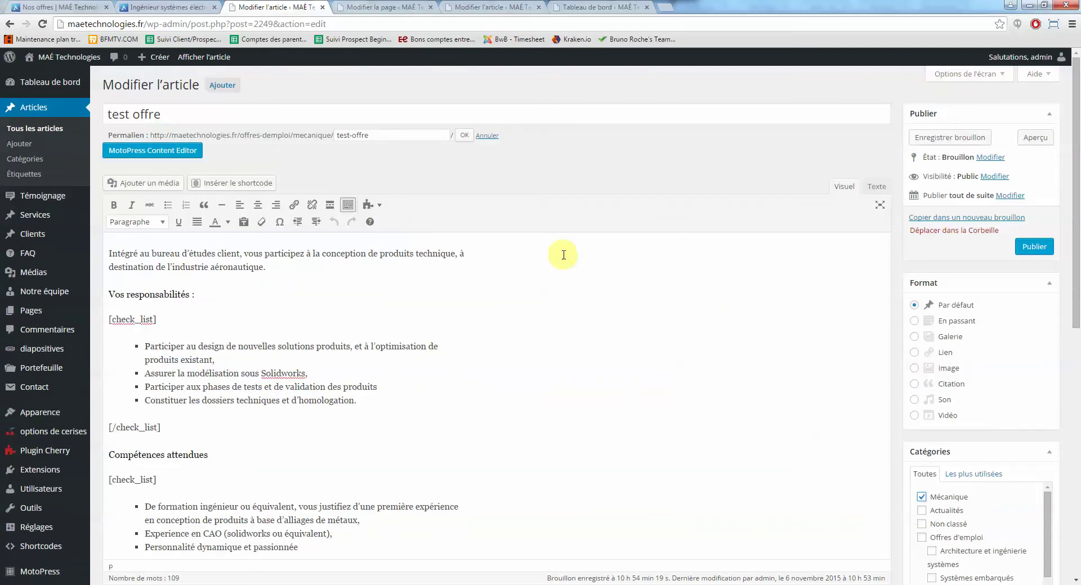
pyautogui.scroll(-10, 659, 236)
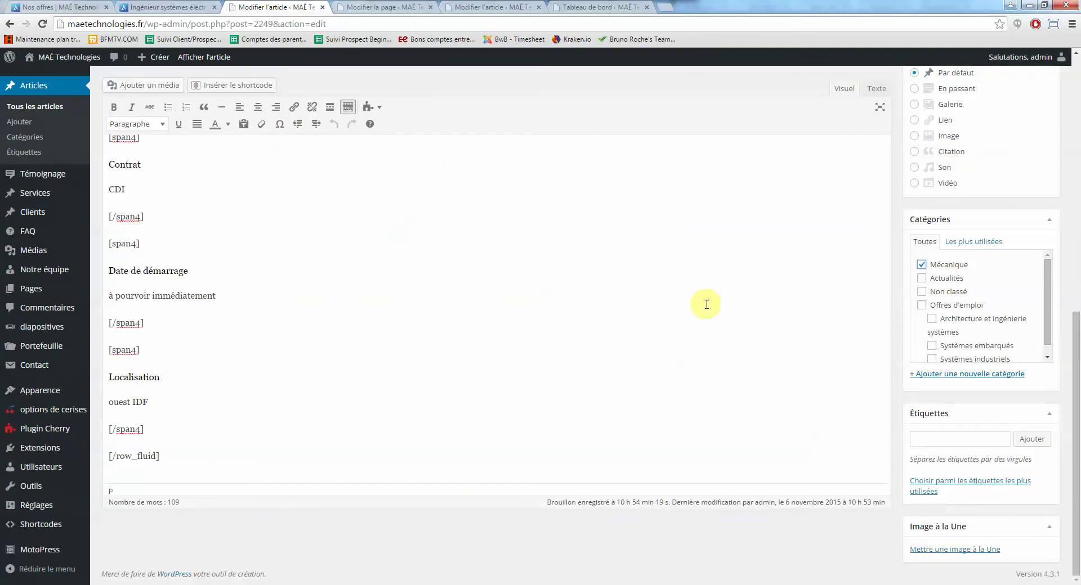
pyautogui.scroll(10, 704, 303)
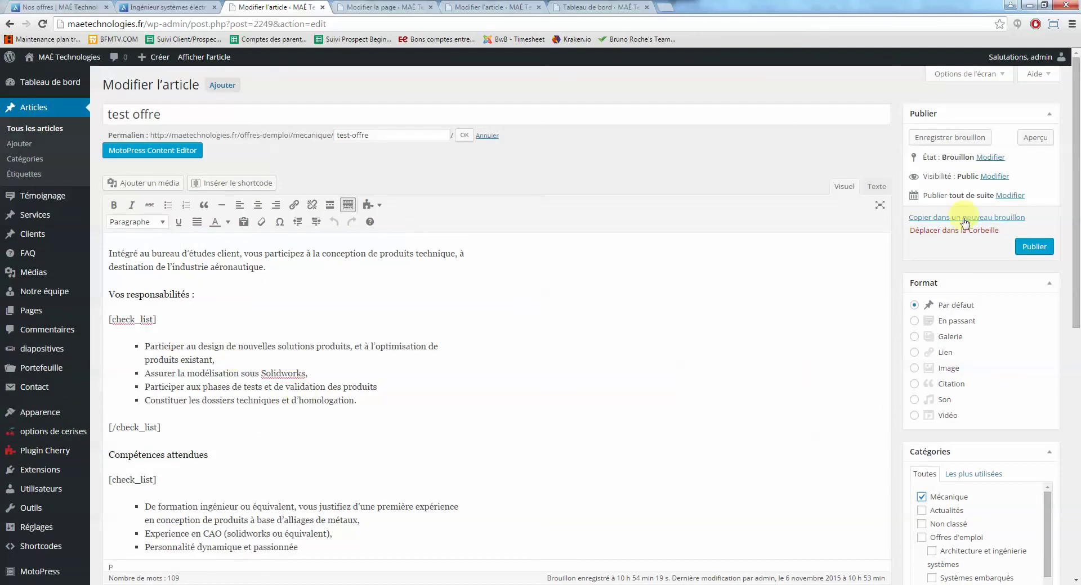
pyautogui.click(1026, 248)
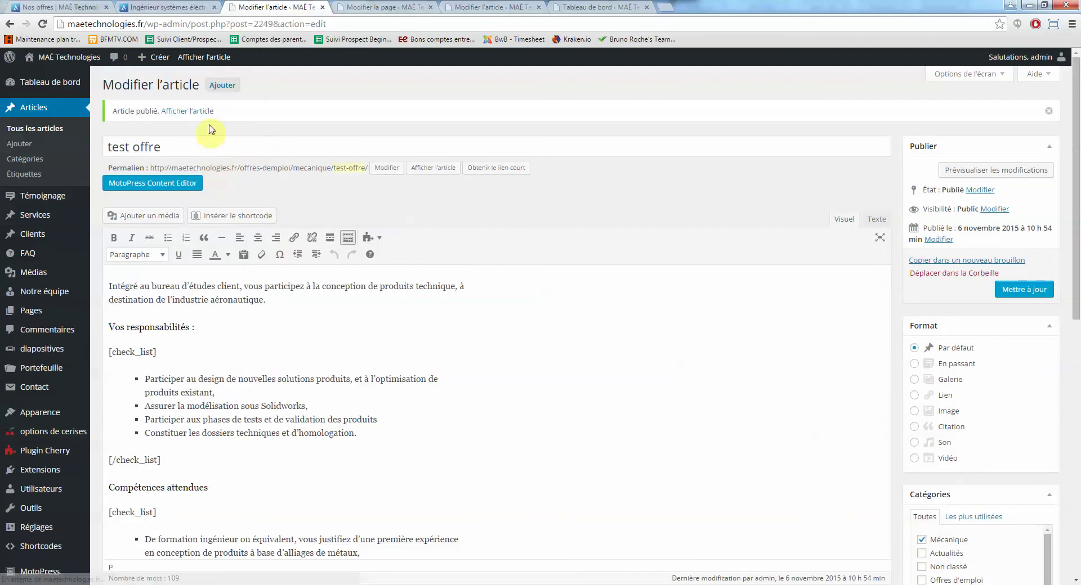
# Reload the public site and check the Mécanique category page for the "test offre" article
pyautogui.click(169, 6)
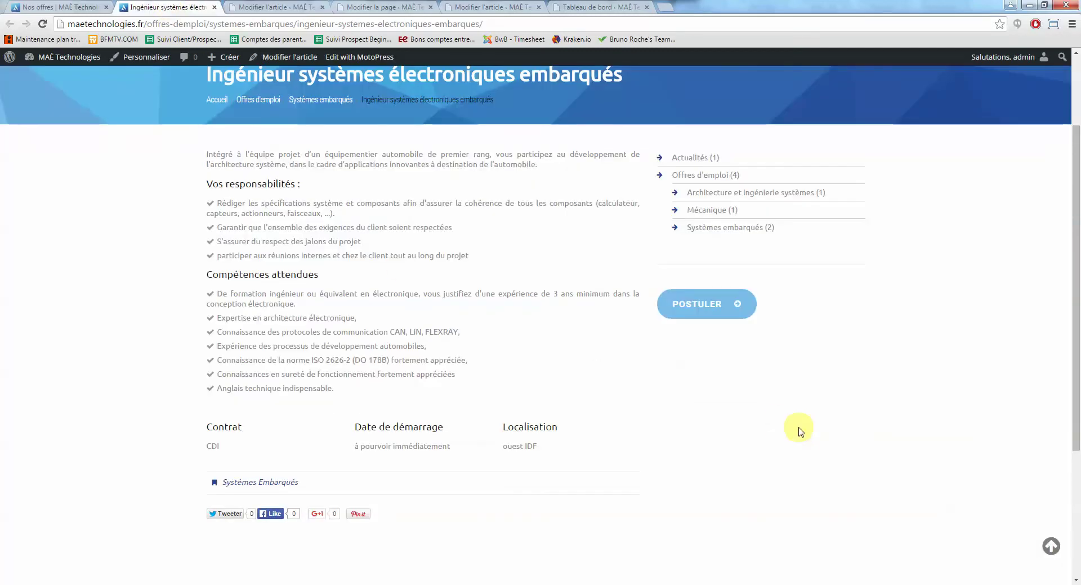
pyautogui.click(42, 26)
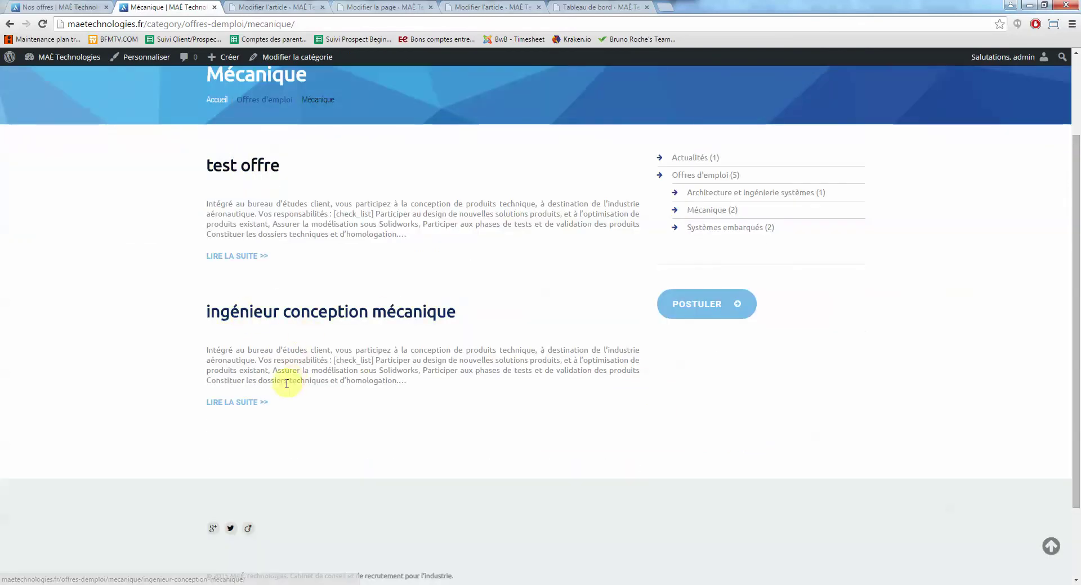
pyautogui.scroll(2, 262, 310)
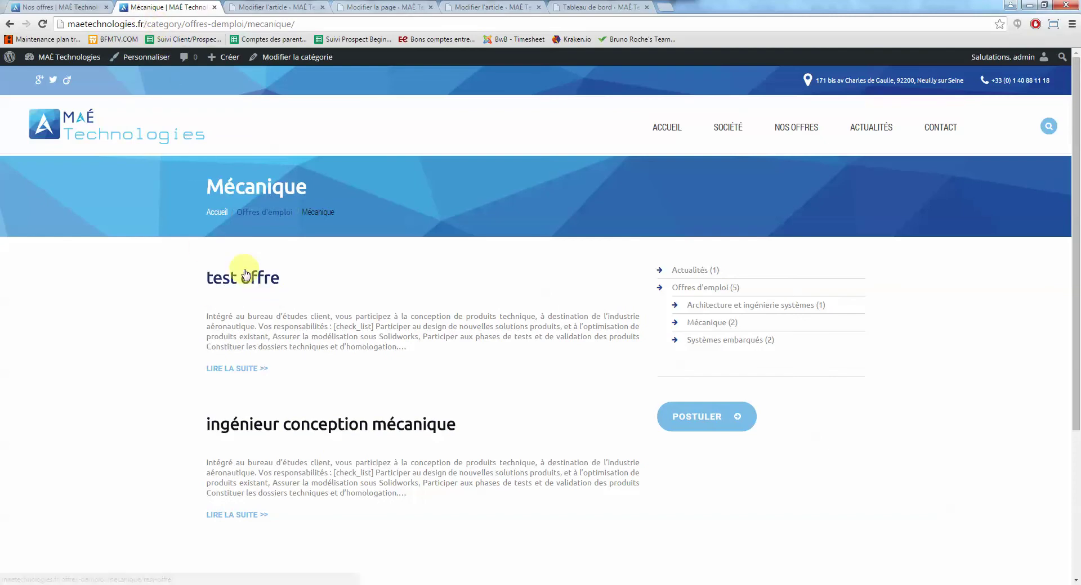
pyautogui.moveTo(289, 286); pyautogui.dragTo(214, 281)
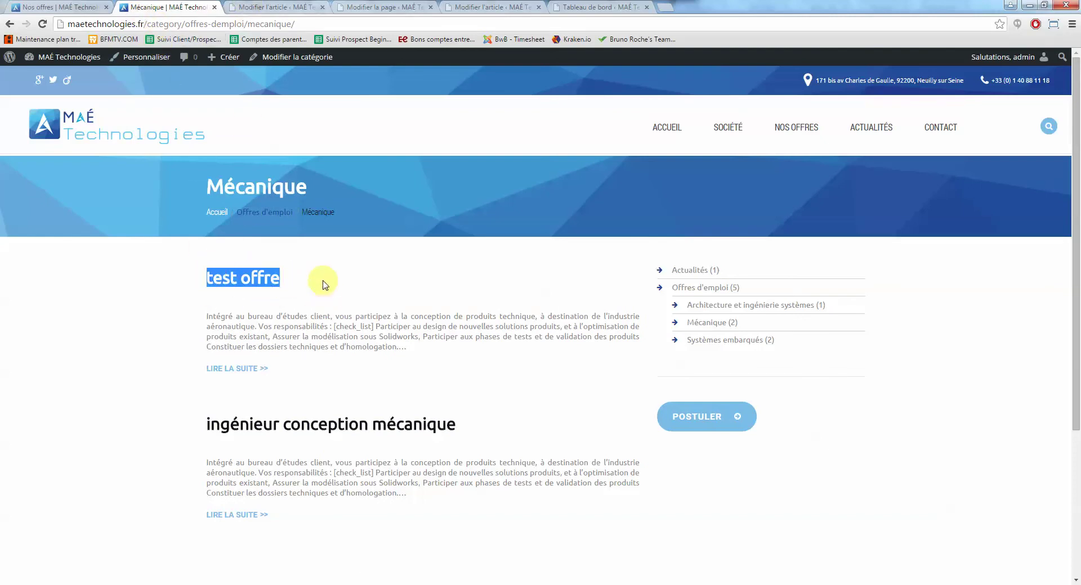
# Go to the site's public Nos offres page and open that page for editing in a new tab
pyautogui.click(797, 131)
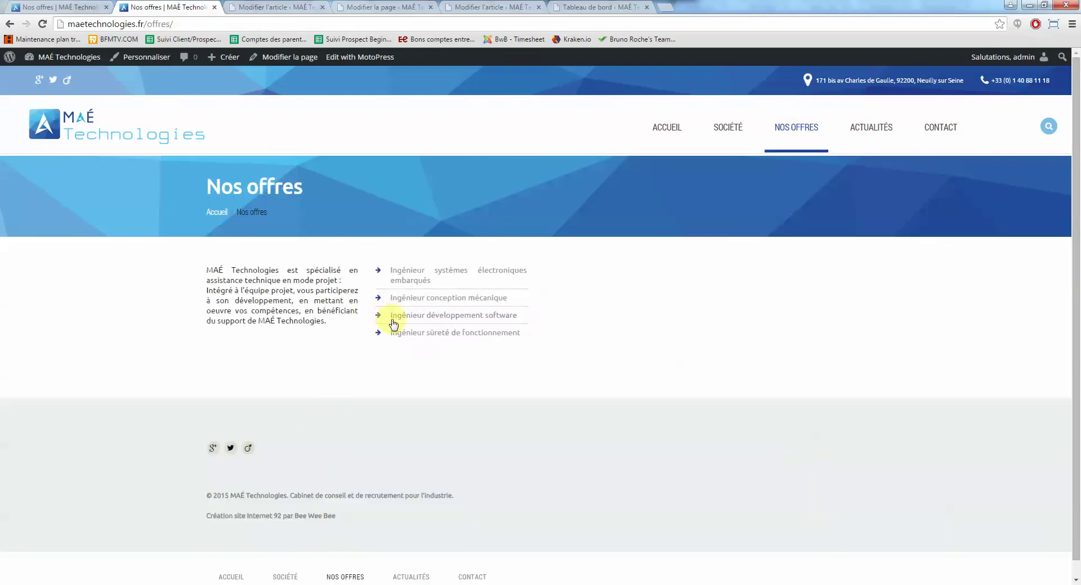
pyautogui.rightClick(272, 56)
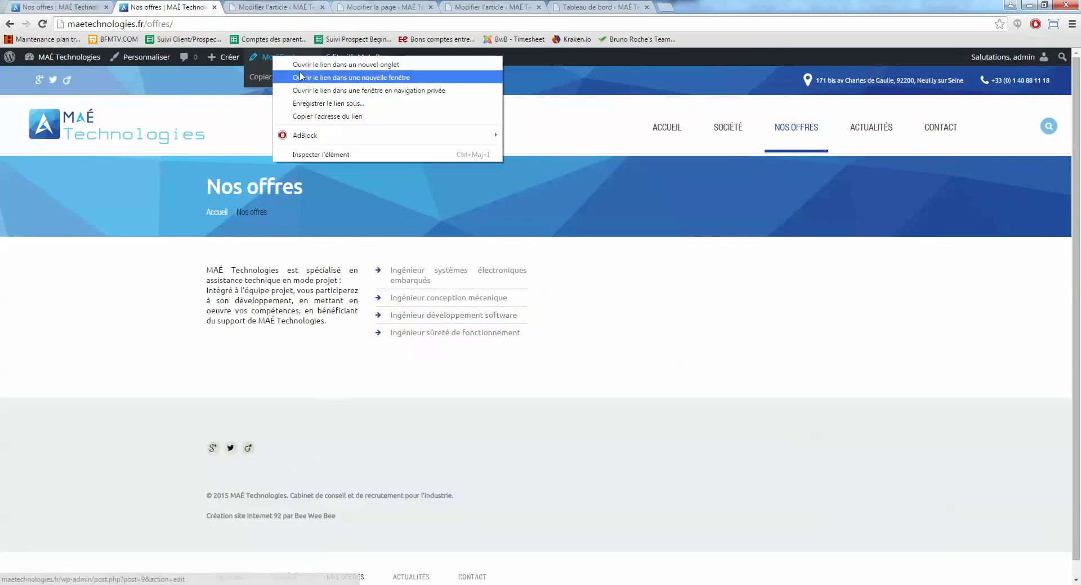
pyautogui.click(307, 67)
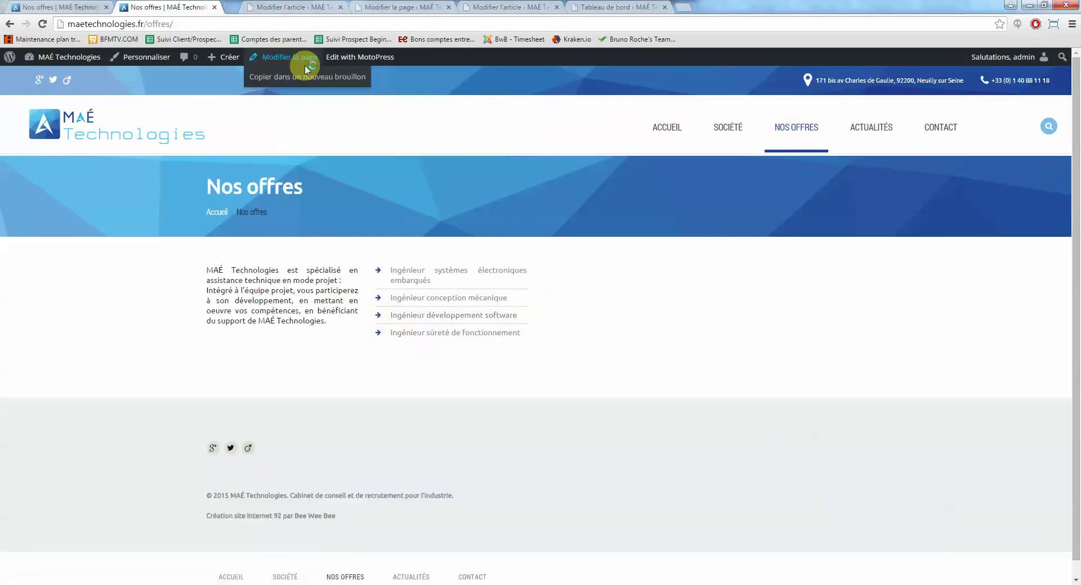
pyautogui.click(277, 7)
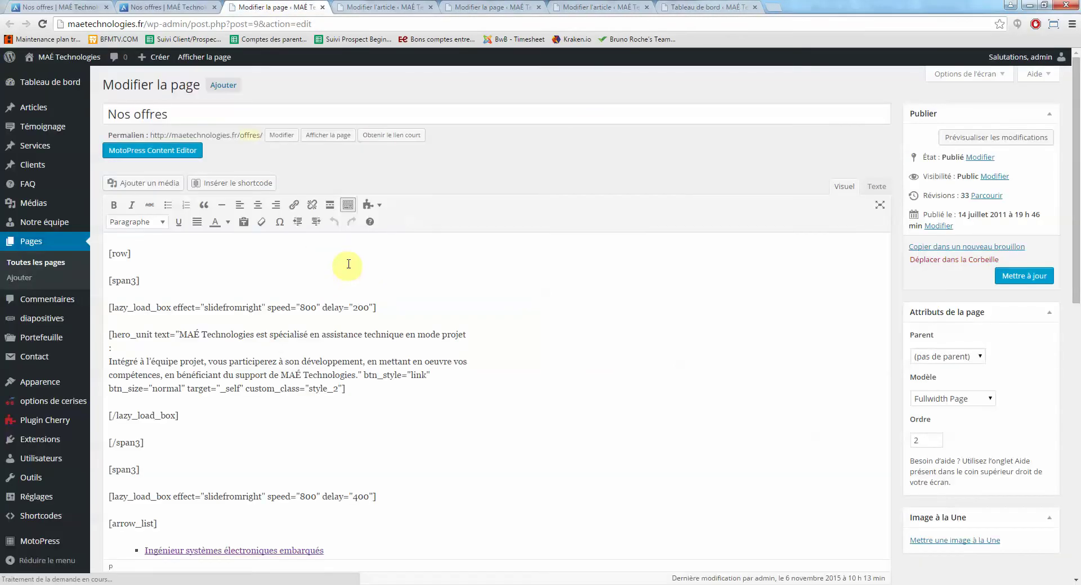
# Add the list item "Test offre" below "Ingénieur sûreté de fonctionnement" in the page's arrow list
pyautogui.scroll(-4, 258, 331)
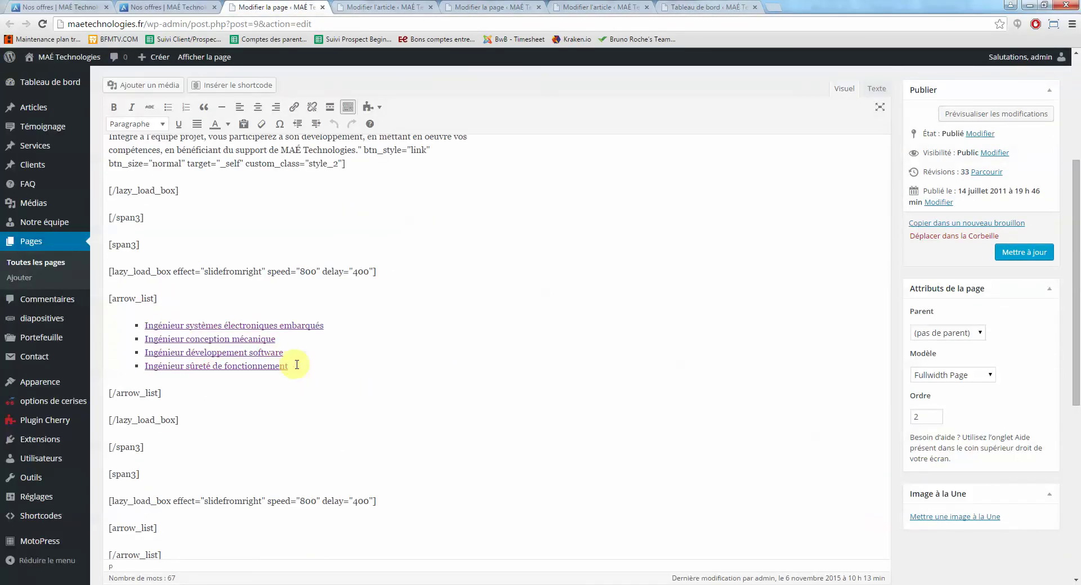
pyautogui.click(296, 365)
pyautogui.press('Return')
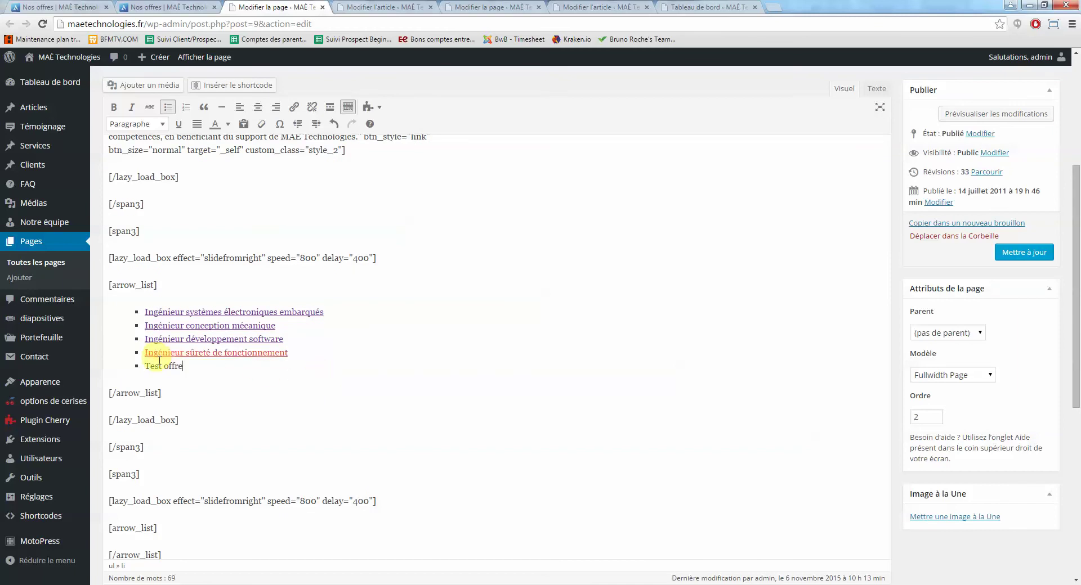
# Start a link on the "Test offre" list item, choose the site's test offre article as destination, and check its address
pyautogui.moveTo(148, 363); pyautogui.dragTo(153, 394)
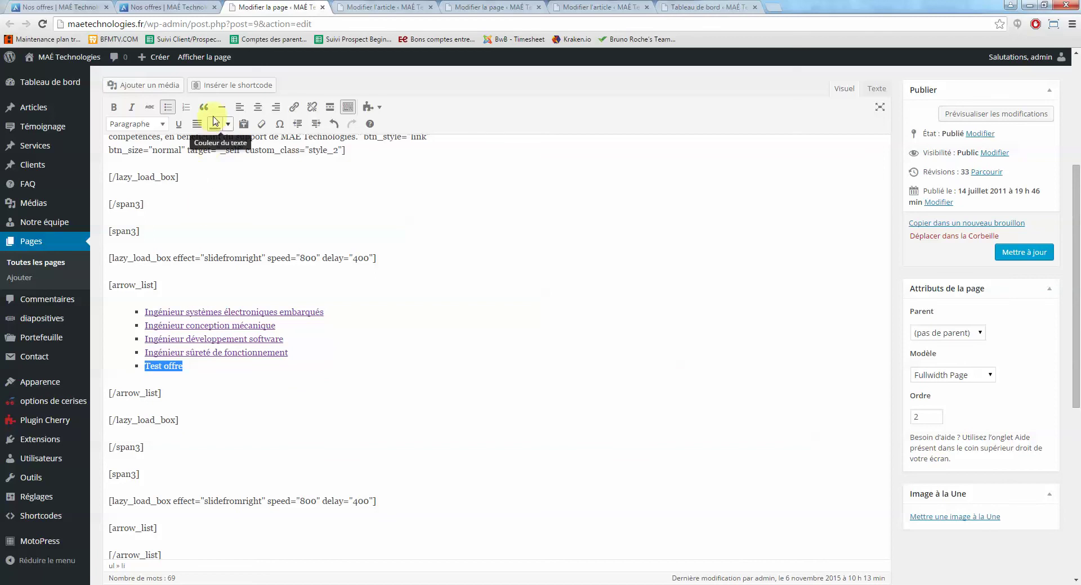
pyautogui.click(295, 111)
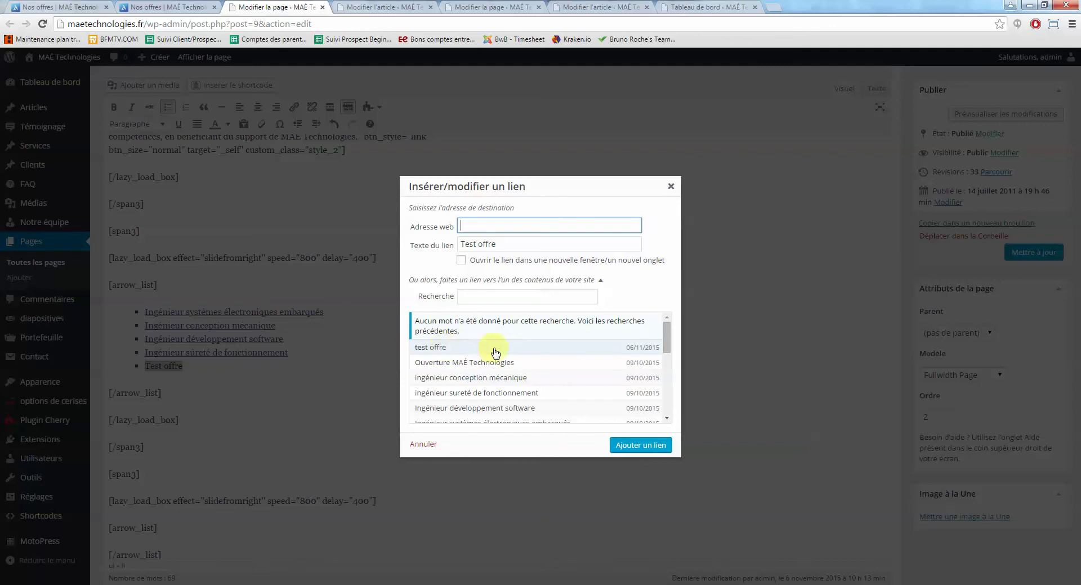
pyautogui.click(477, 291)
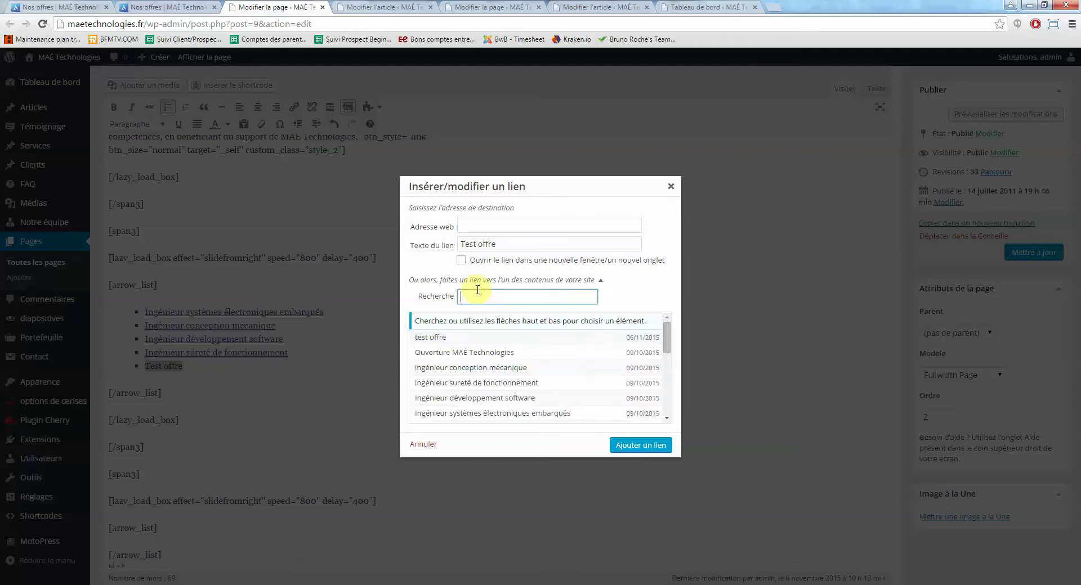
pyautogui.click(439, 341)
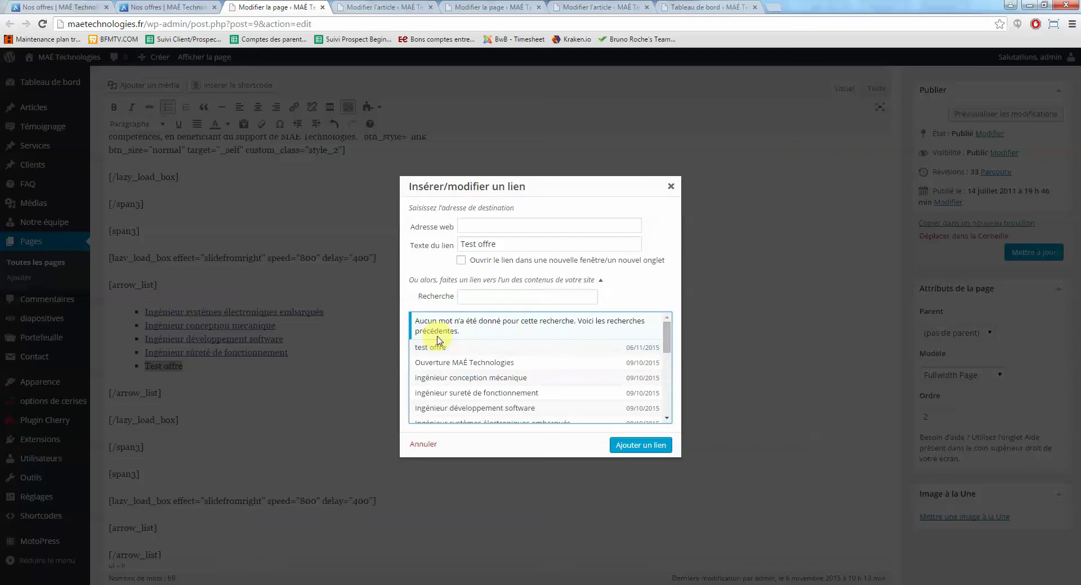
pyautogui.click(458, 348)
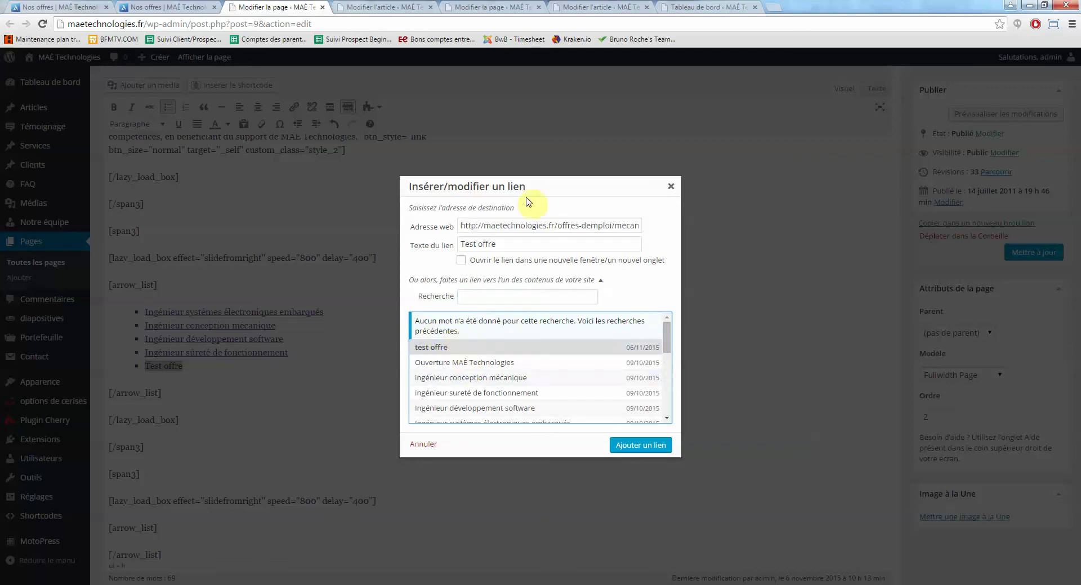
pyautogui.click(478, 225)
pyautogui.moveTo(468, 226); pyautogui.dragTo(680, 235)
pyautogui.click(609, 227)
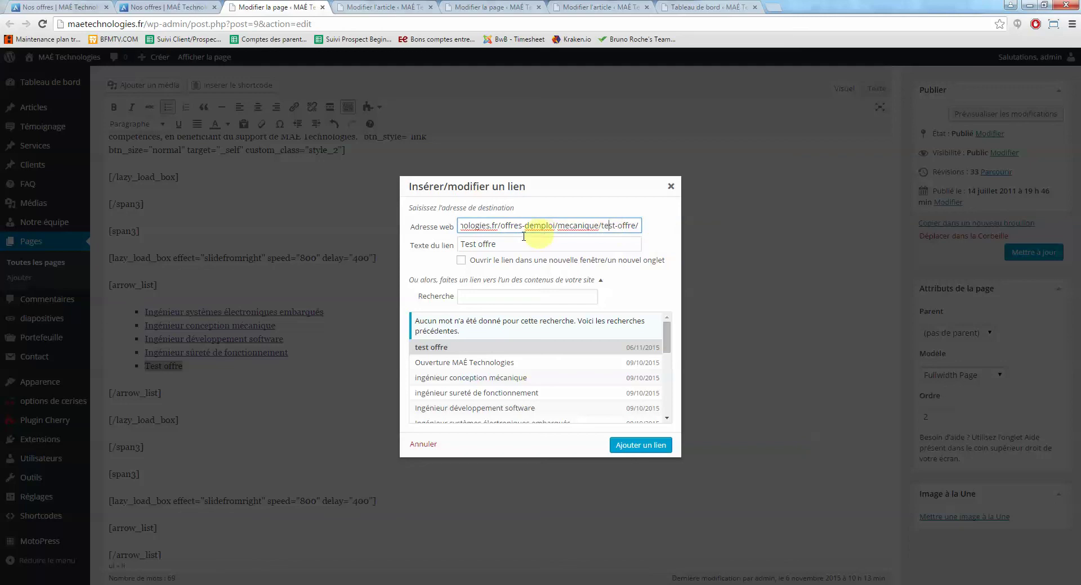
pyautogui.click(511, 247)
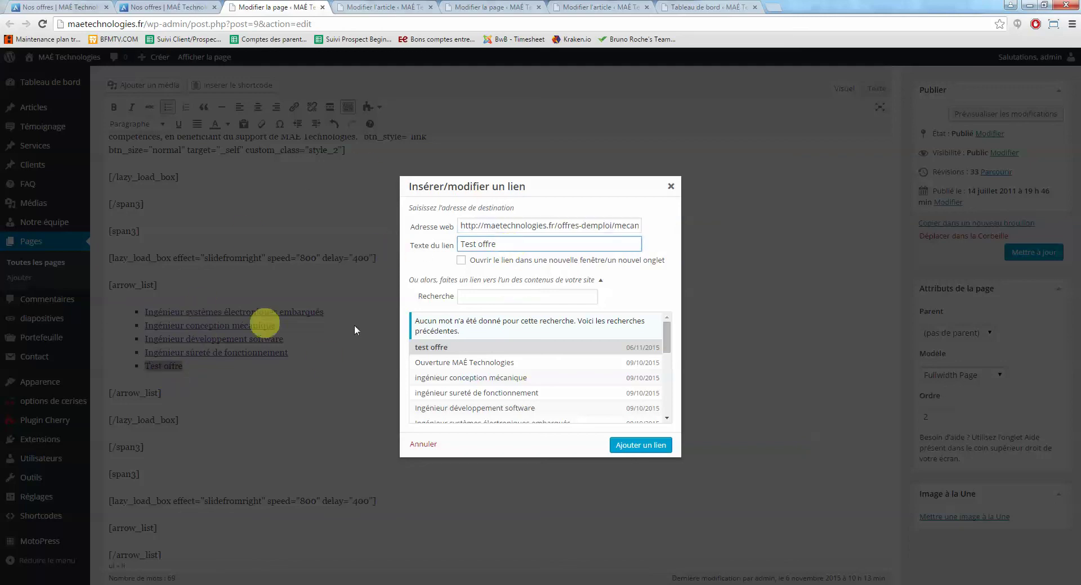
# Set the link to open in a new window or tab, insert it, and update the Nos offres page
pyautogui.click(462, 262)
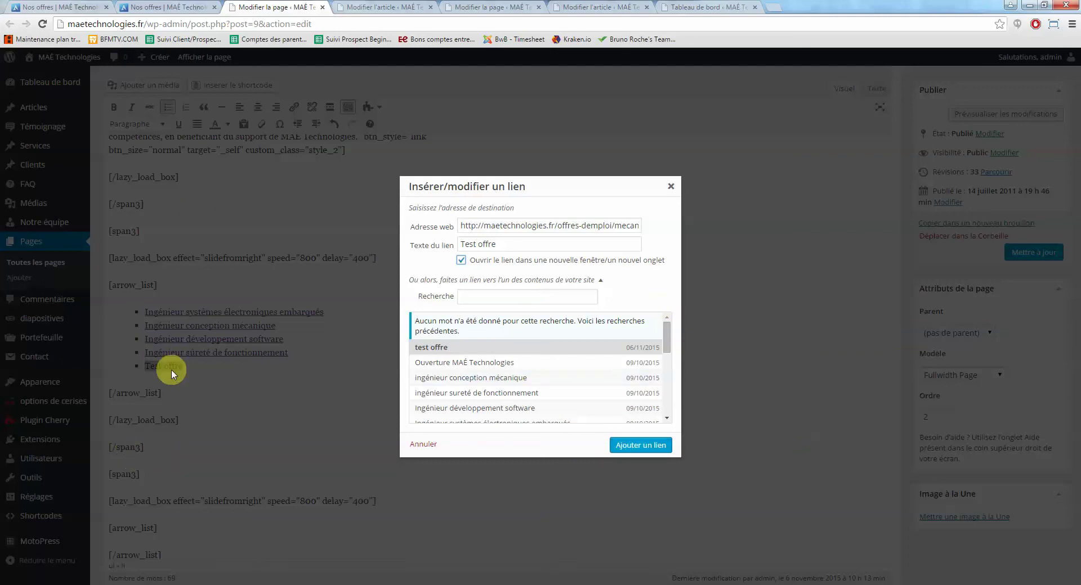
pyautogui.click(662, 444)
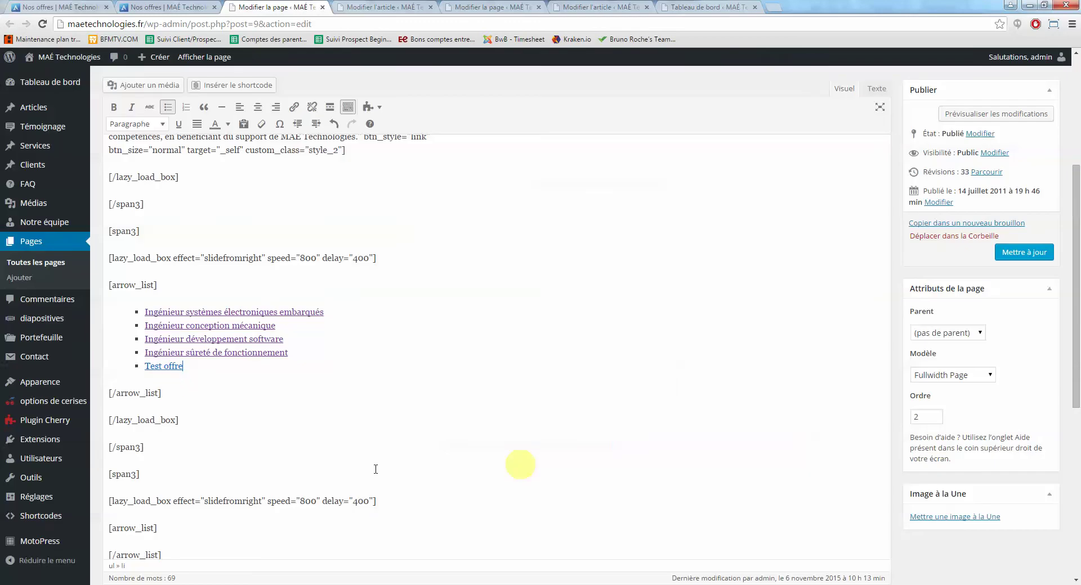
pyautogui.click(1005, 254)
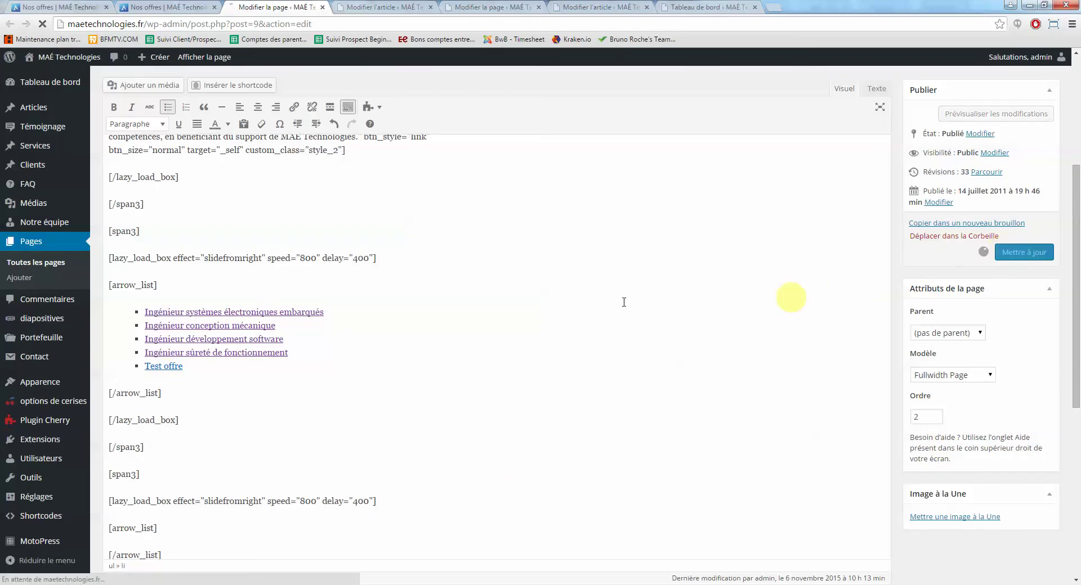
# Reload the public Nos offres page and test the "Test offre" link, closing the article tab it opens
pyautogui.click(153, 8)
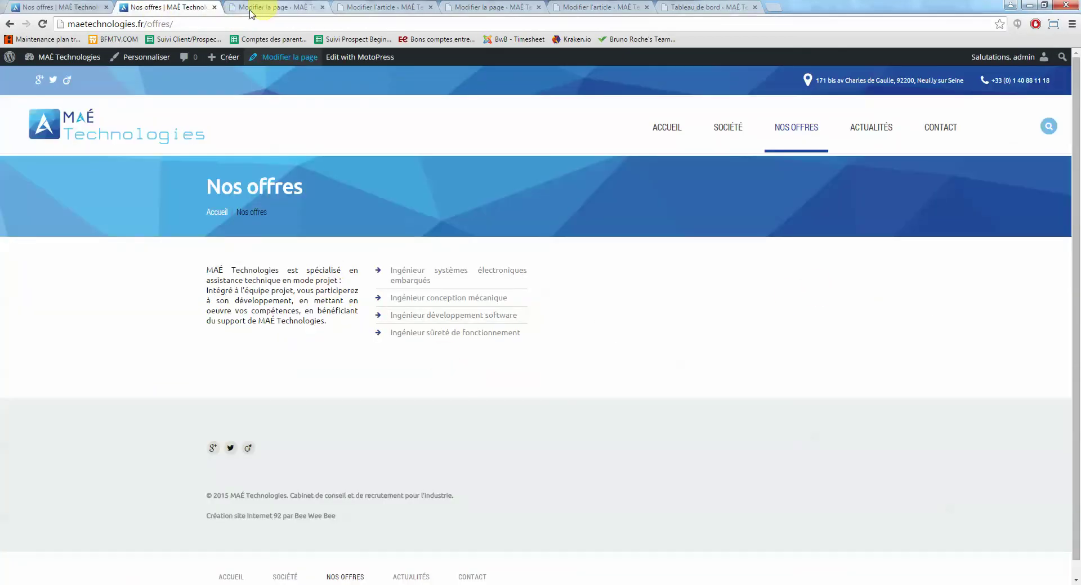
pyautogui.click(43, 24)
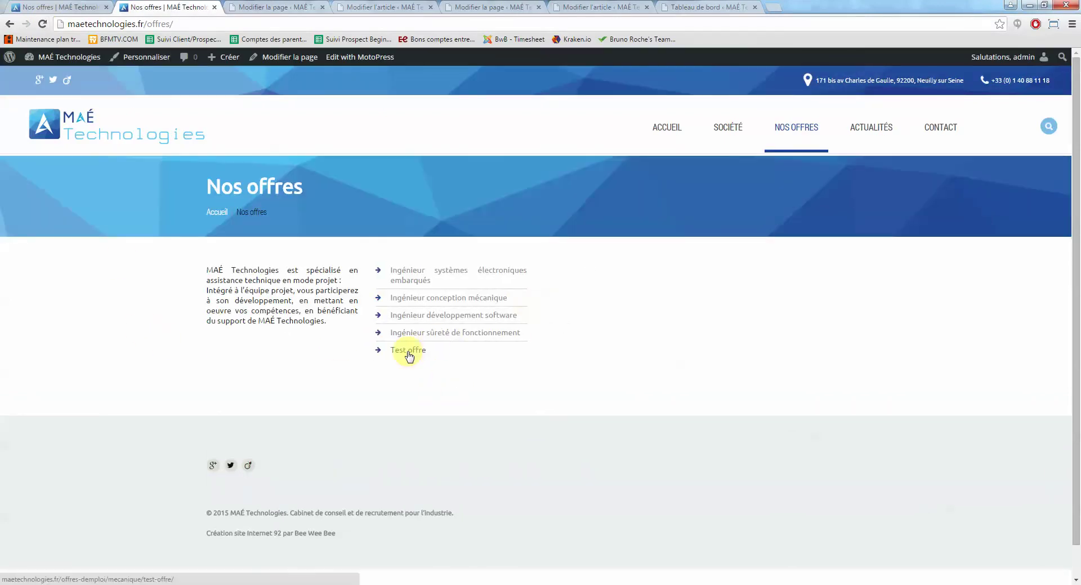
pyautogui.click(409, 356)
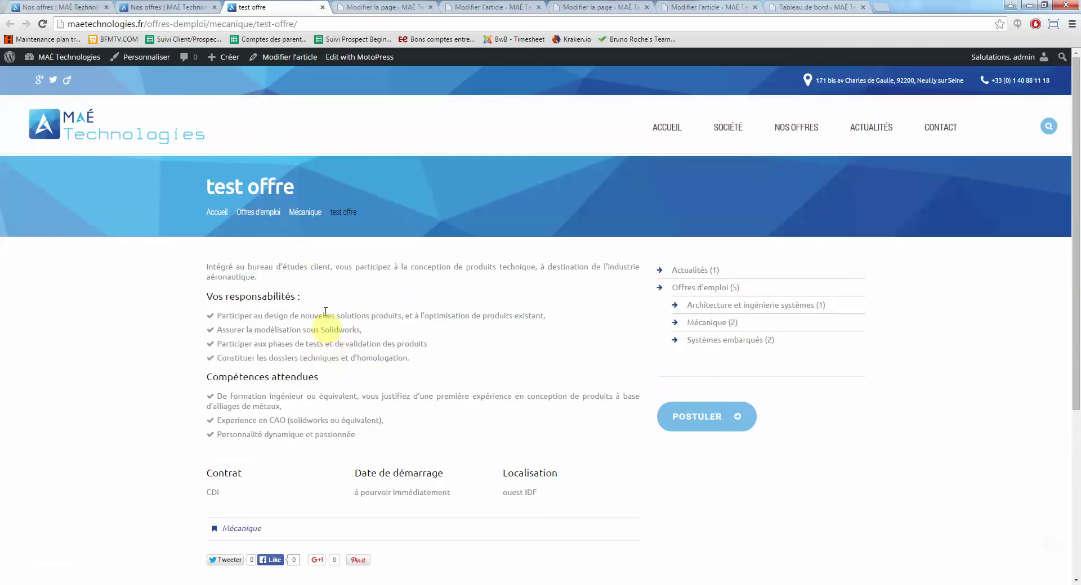
pyautogui.click(323, 7)
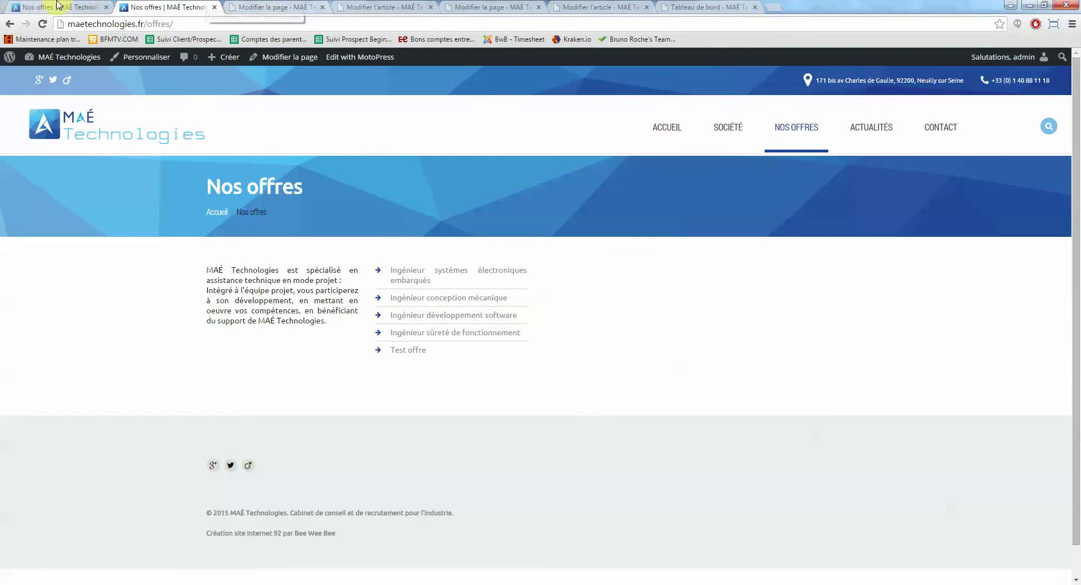
# Review the list of all articles from the page editor's tab, and start a new blank article
pyautogui.click(263, 7)
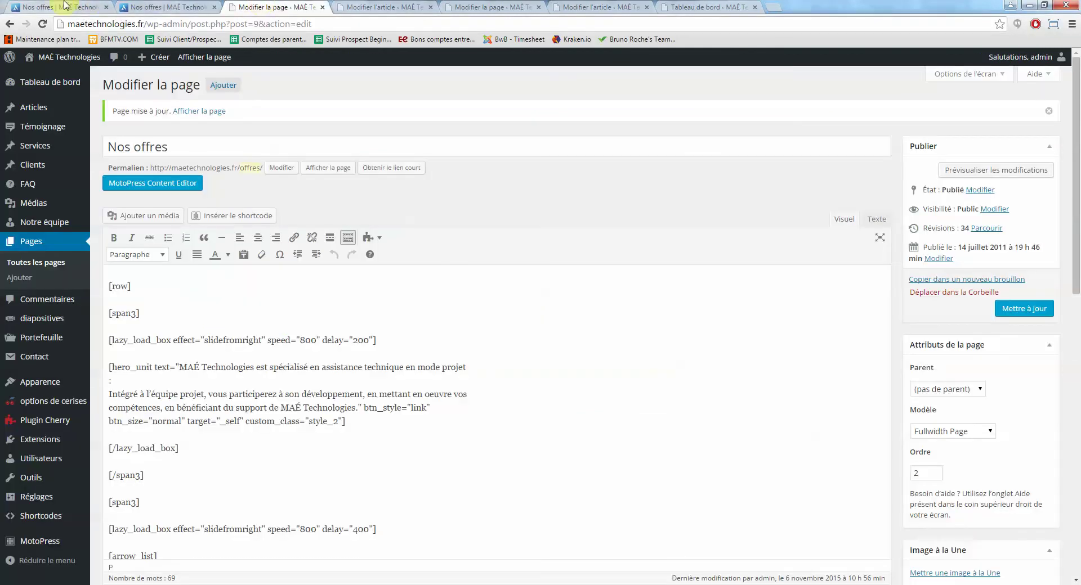
pyautogui.click(180, 6)
pyautogui.click(263, 6)
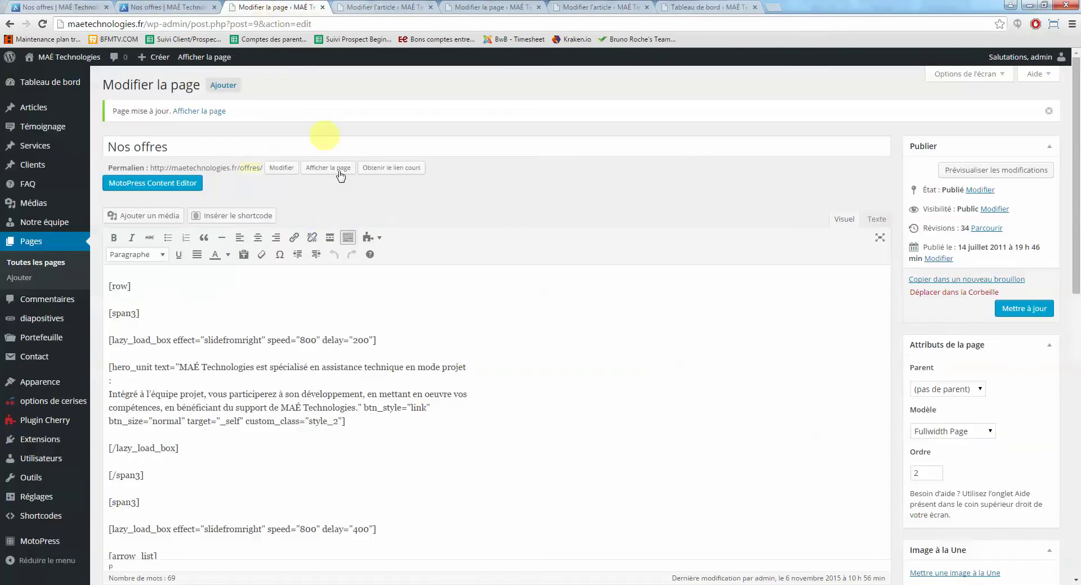
pyautogui.moveTo(54, 104)
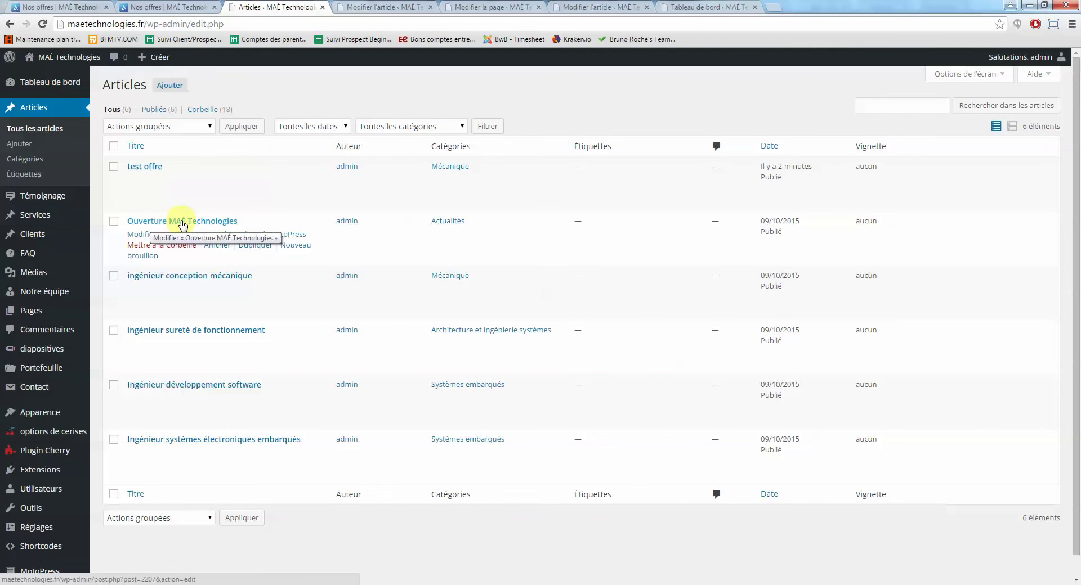
pyautogui.click(164, 221)
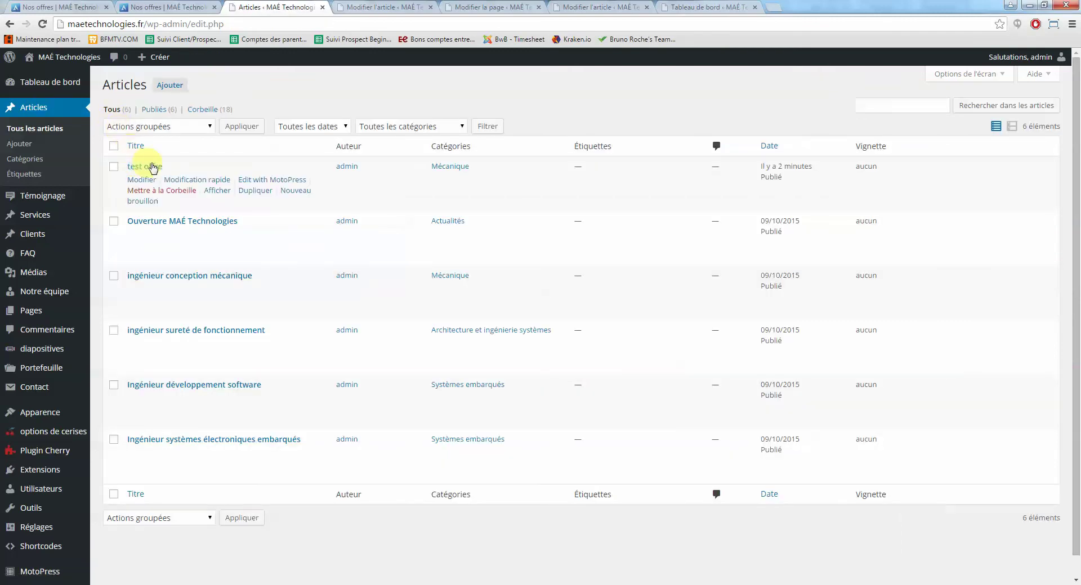
pyautogui.moveTo(154, 197)
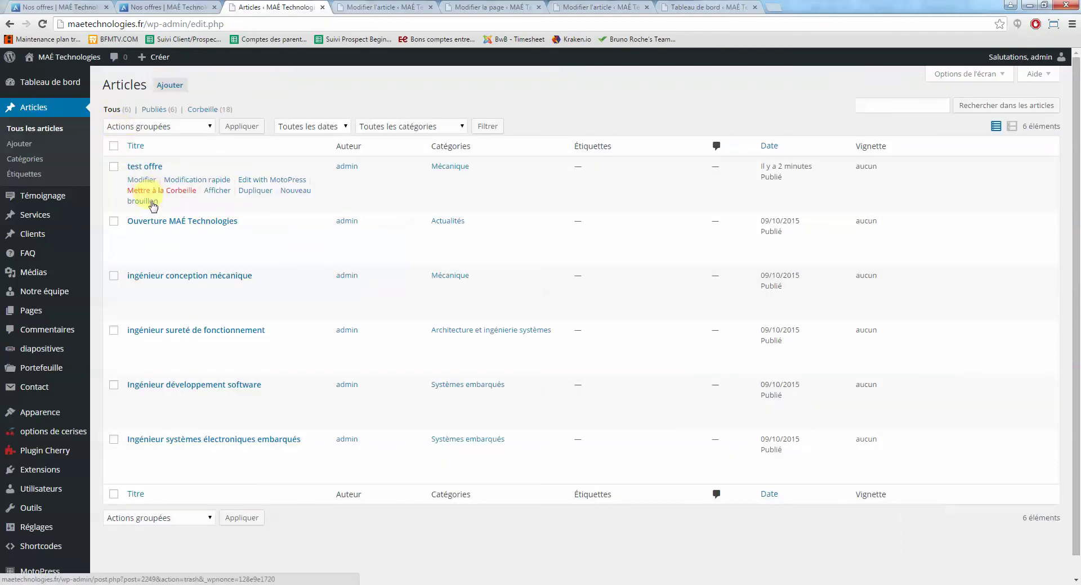
pyautogui.moveTo(156, 234)
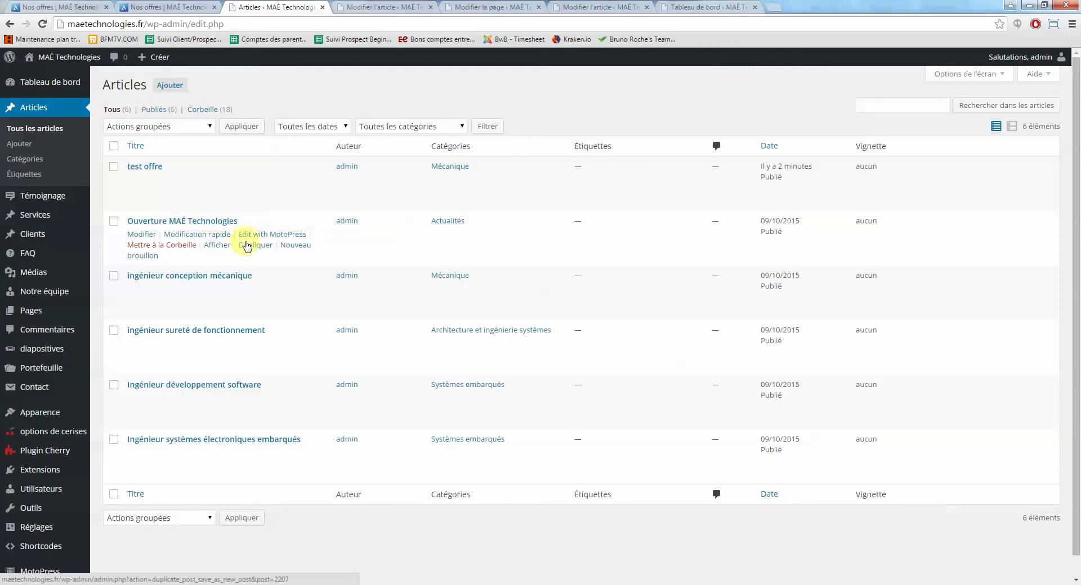
pyautogui.click(169, 85)
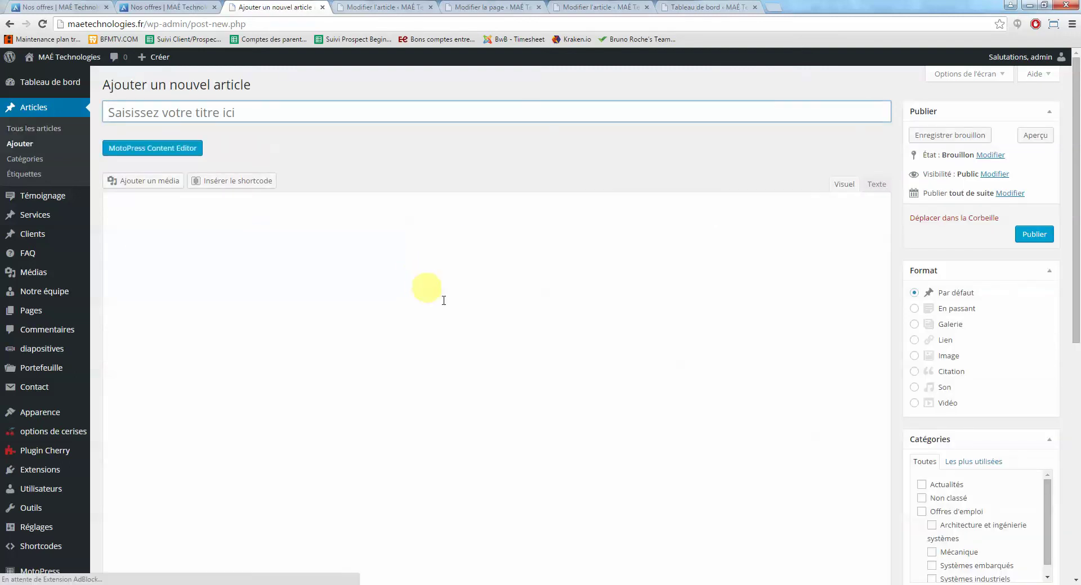
# Fill in the new article with the category Actualités, the title "2nd Article" and the body text "Bonjour bienvenue."
pyautogui.scroll(-2, 972, 352)
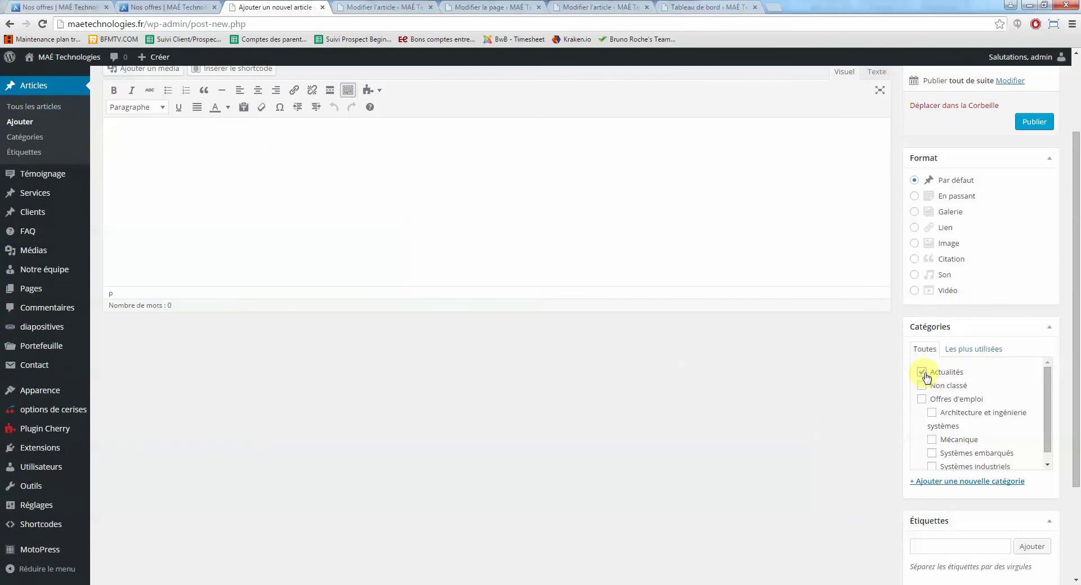
pyautogui.scroll(2, 406, 204)
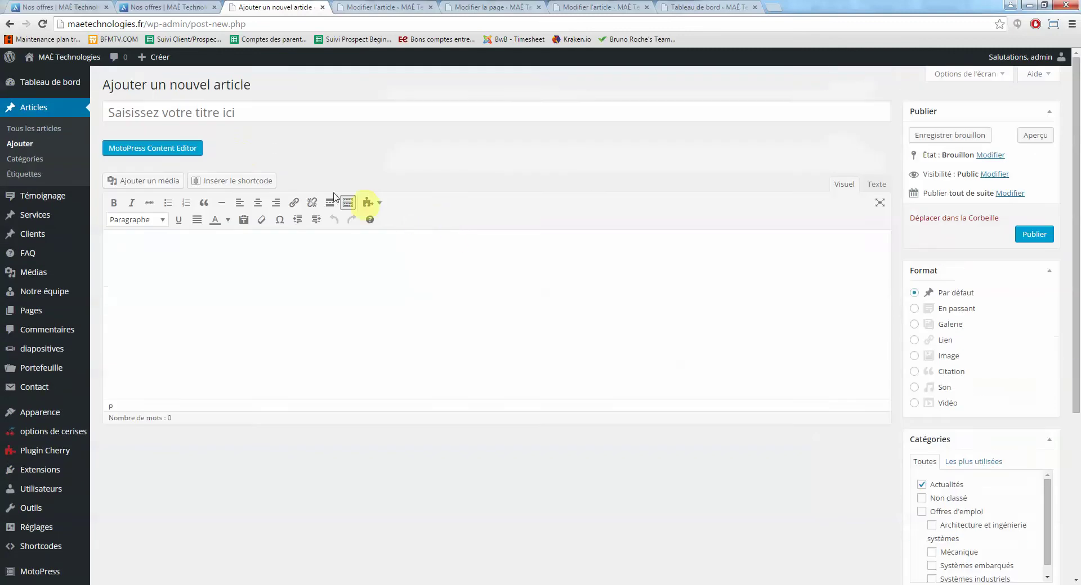
pyautogui.click(175, 123)
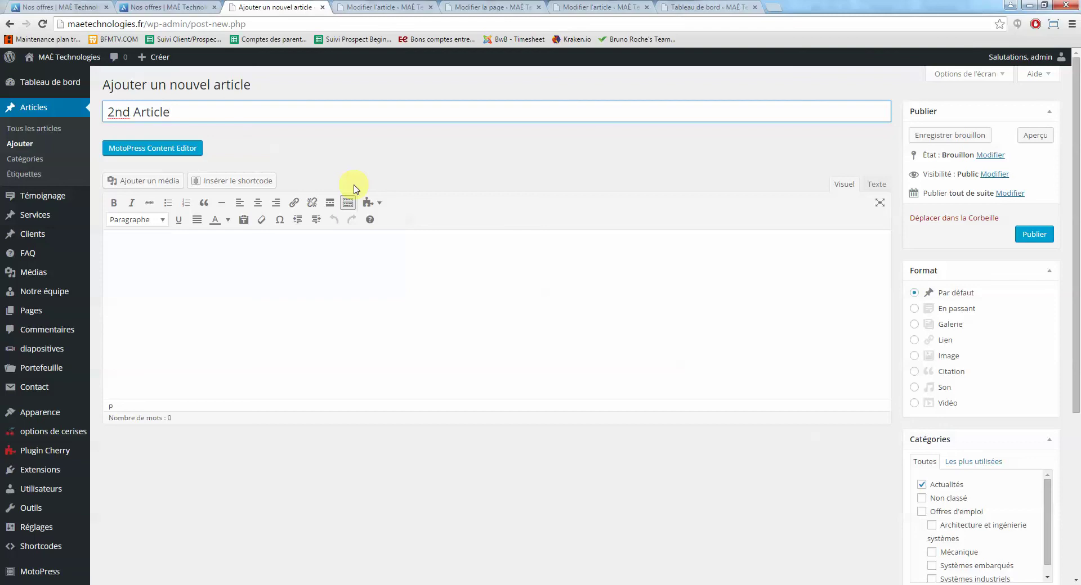
pyautogui.click(282, 273)
pyautogui.write('Bonjour bienvenue.')
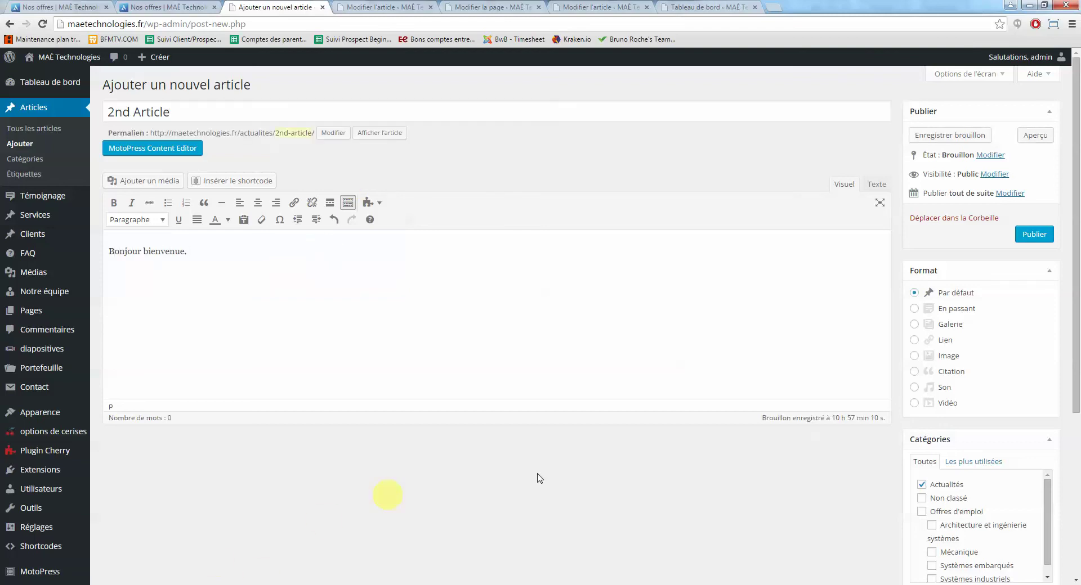
# Open the featured image selection for the article, and look over the media library and the file upload option
pyautogui.scroll(-4, 539, 478)
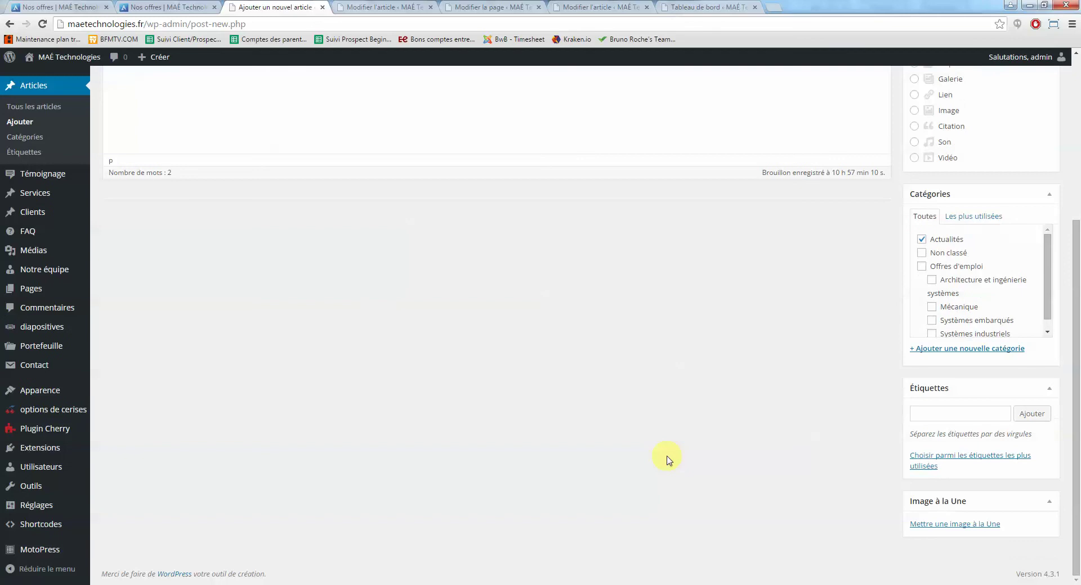
pyautogui.scroll(4, 692, 385)
pyautogui.scroll(-2, 585, 388)
pyautogui.scroll(-2, 394, 310)
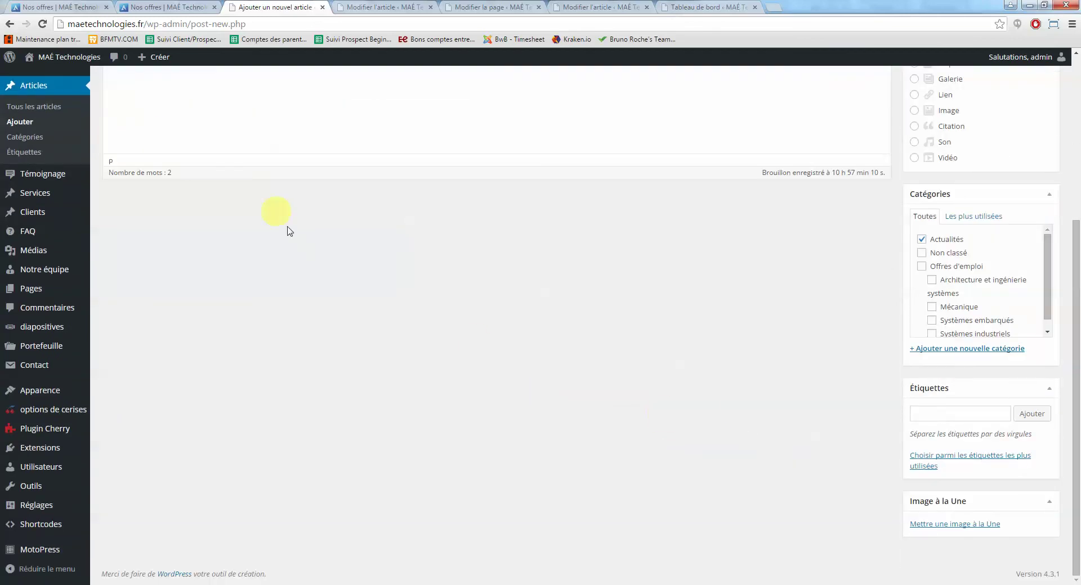
pyautogui.scroll(4, 226, 197)
pyautogui.scroll(1, 293, 304)
pyautogui.scroll(-4, 394, 349)
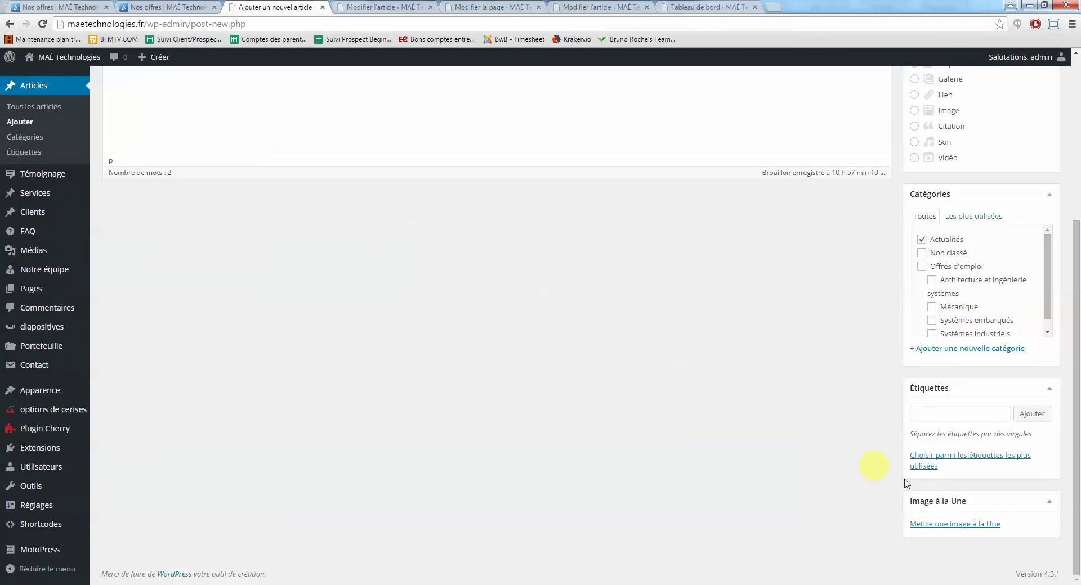
pyautogui.click(936, 526)
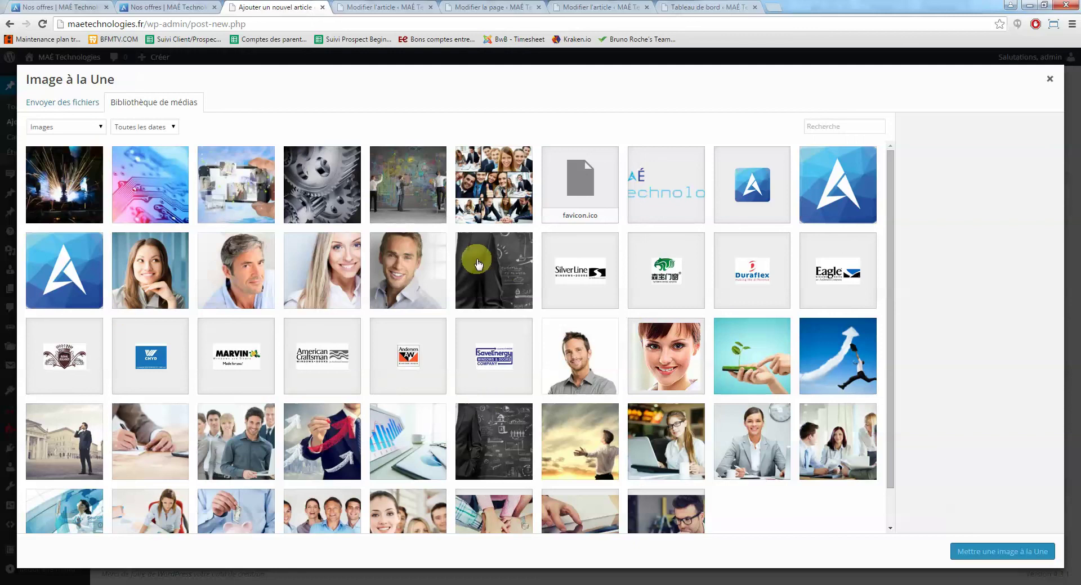
pyautogui.scroll(-1, 476, 264)
pyautogui.scroll(1, 481, 271)
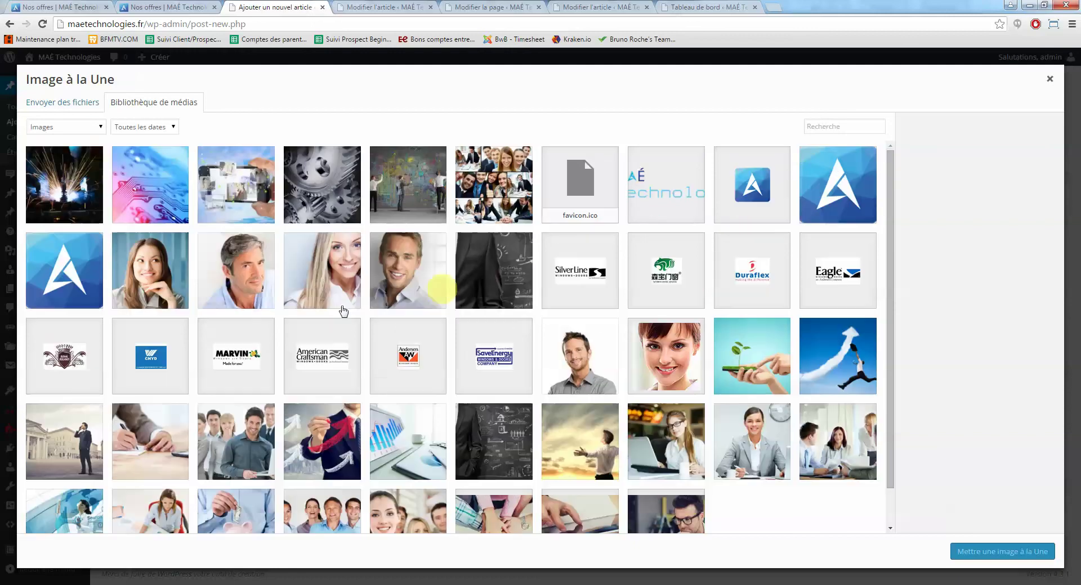
pyautogui.click(71, 107)
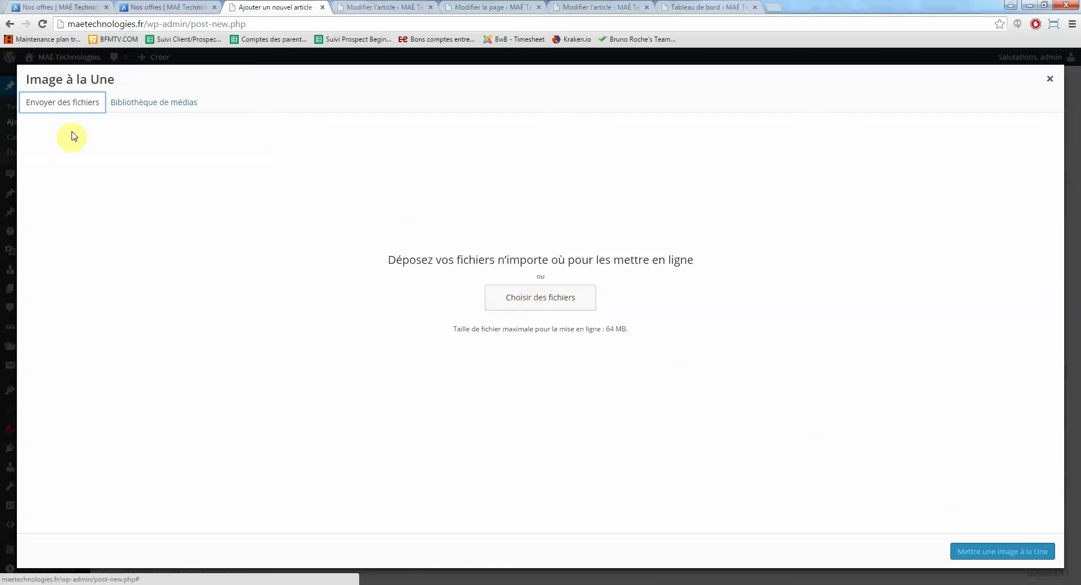
pyautogui.click(152, 107)
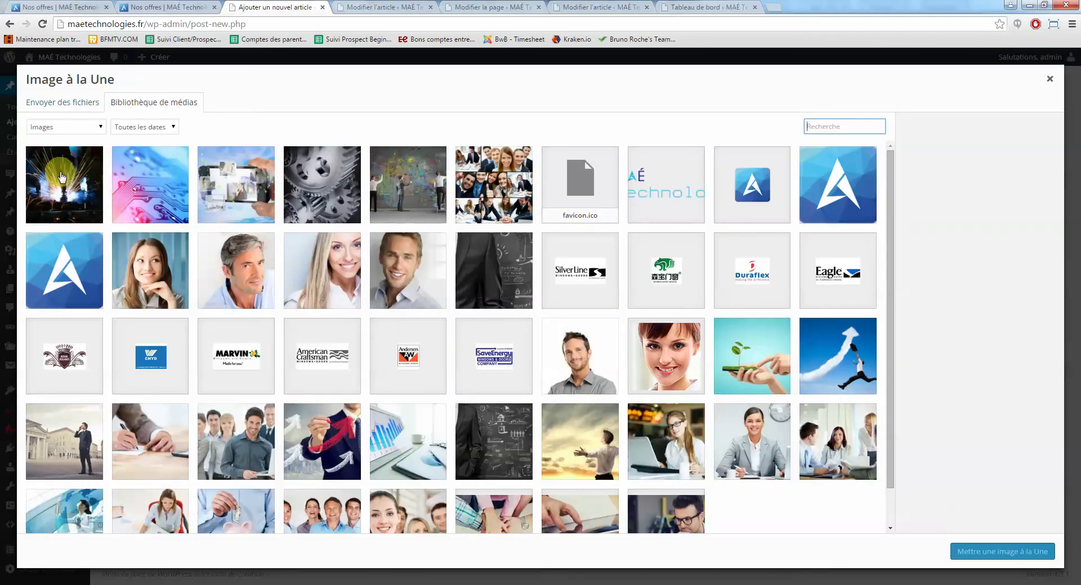
# Try a few pictures in the media library and set the gears image mecanique.jpg as the article's featured image
pyautogui.click(72, 187)
pyautogui.click(161, 189)
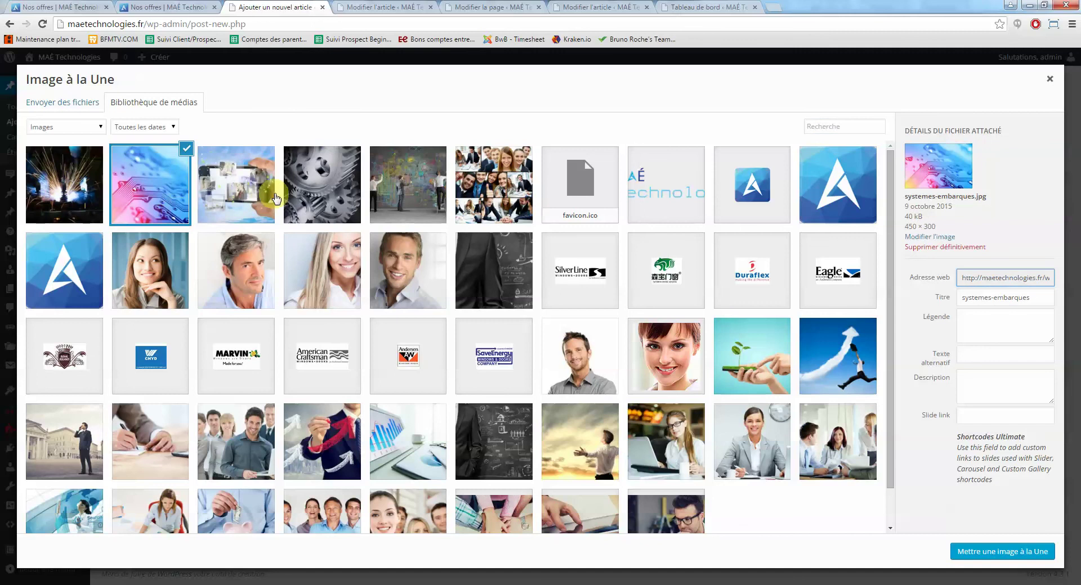
pyautogui.click(269, 193)
pyautogui.click(328, 200)
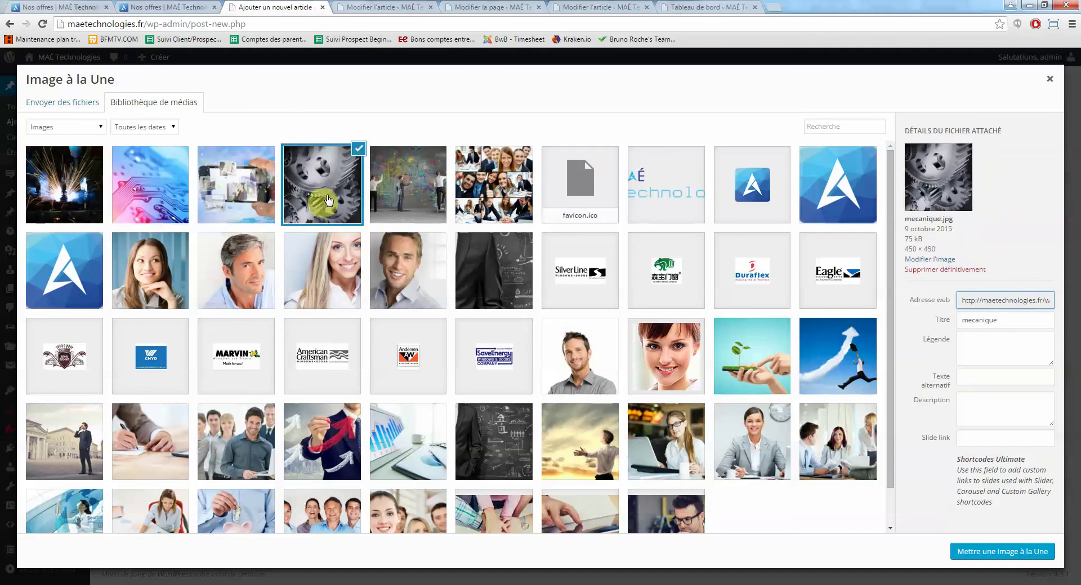
pyautogui.click(997, 553)
# Publish the article, and open the Actualités page of the public site in the existing Nos offres tab
pyautogui.scroll(10, 808, 415)
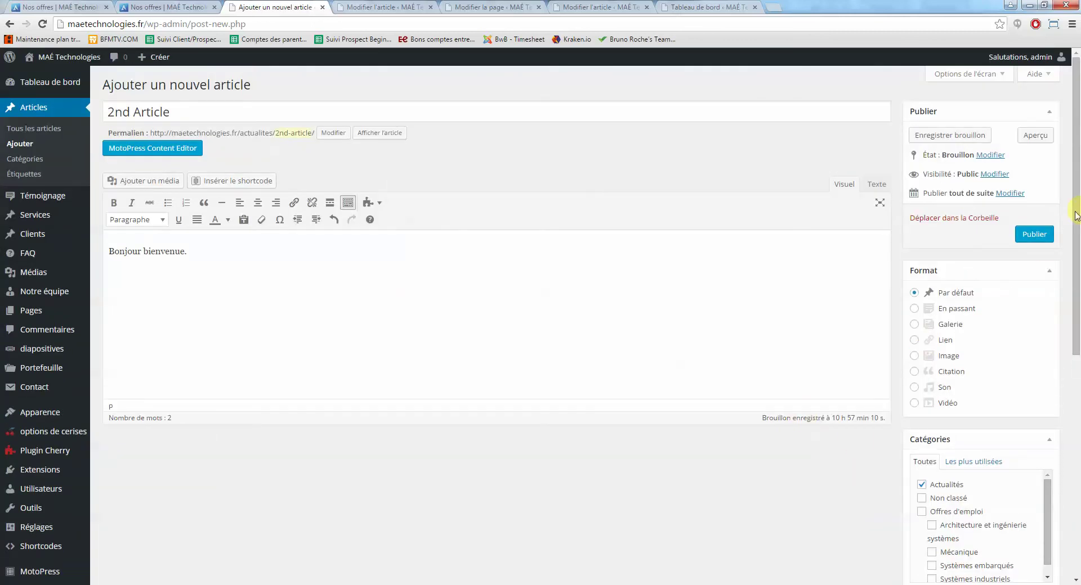
pyautogui.click(1028, 233)
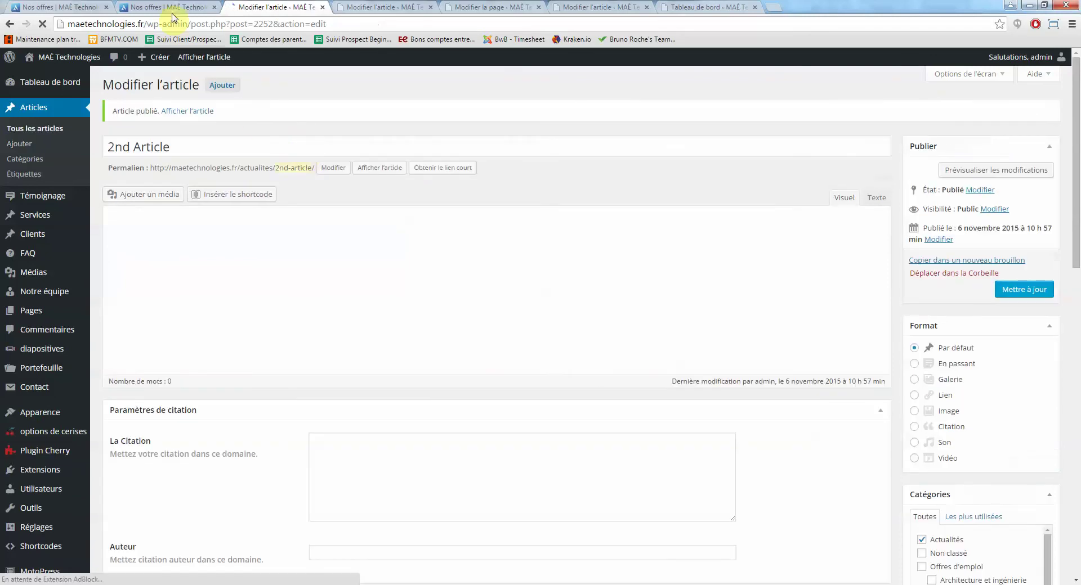
pyautogui.click(169, 7)
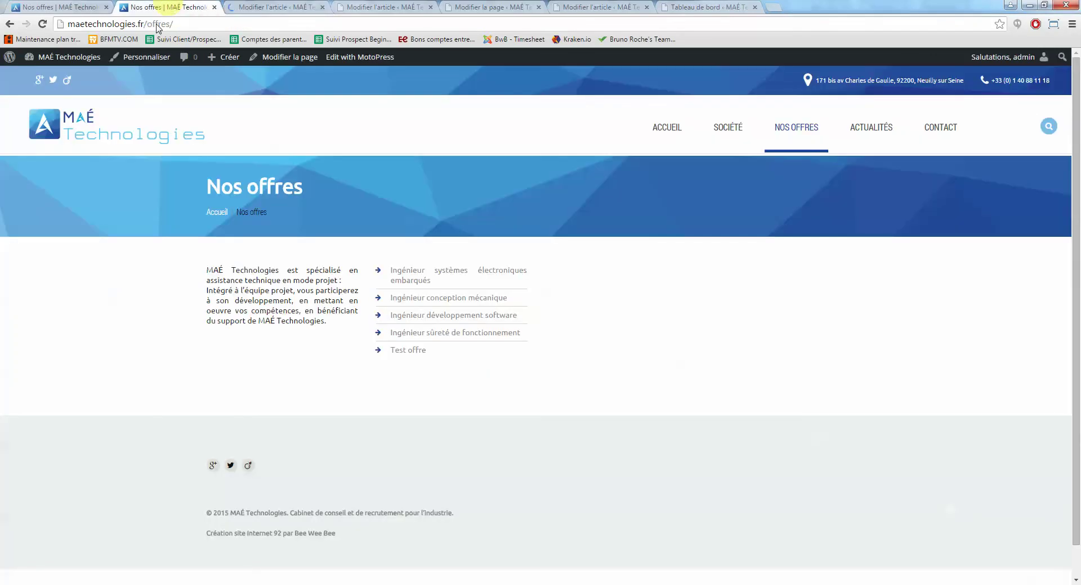
pyautogui.click(866, 129)
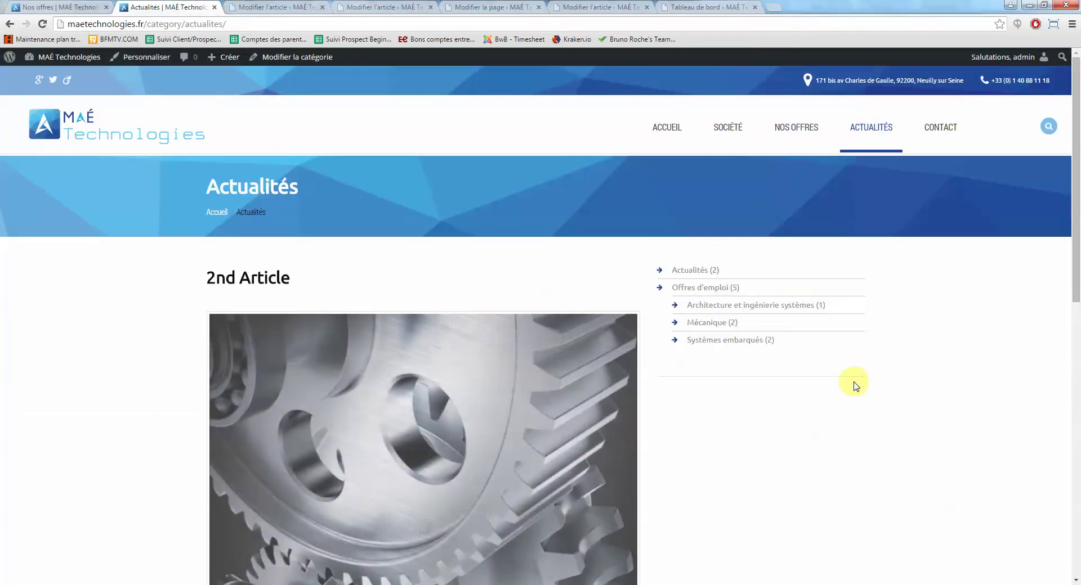
# Examine how the new article's title, featured image and text appear on the Actualités page, along with the older article
pyautogui.scroll(-6, 223, 280)
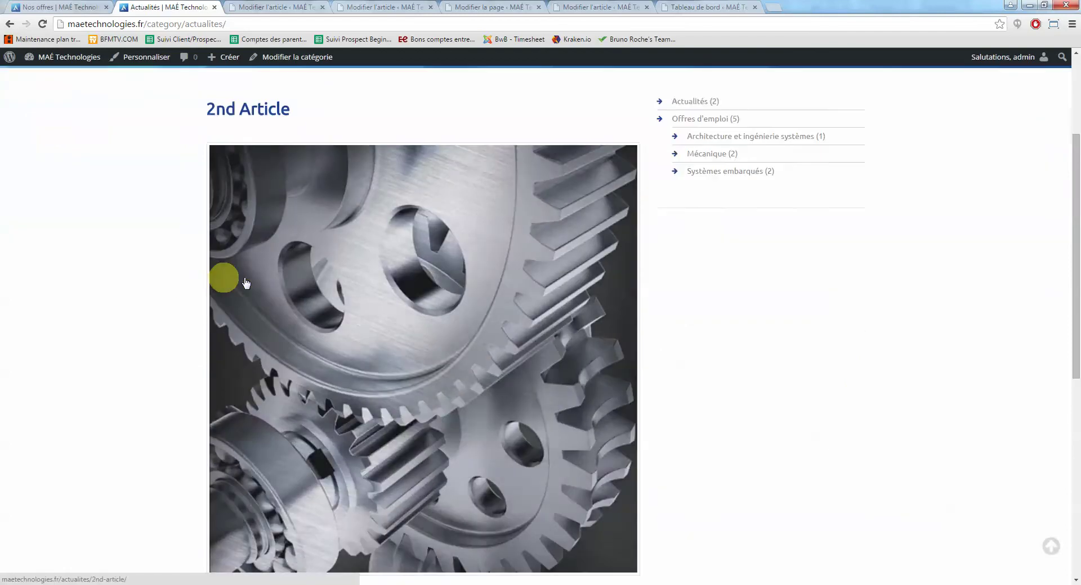
pyautogui.scroll(-2, 473, 287)
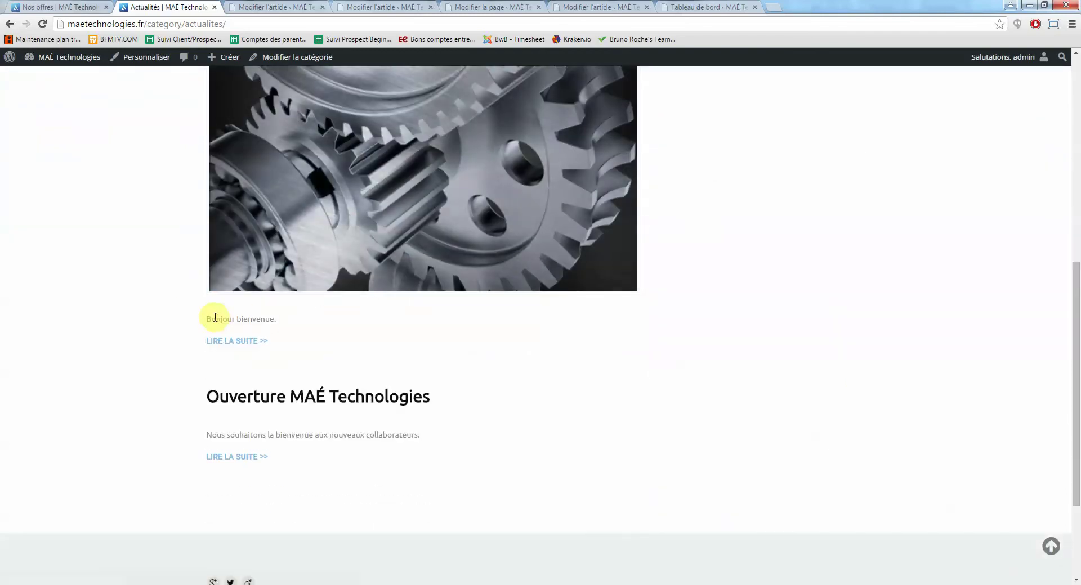
pyautogui.moveTo(216, 319); pyautogui.dragTo(269, 318)
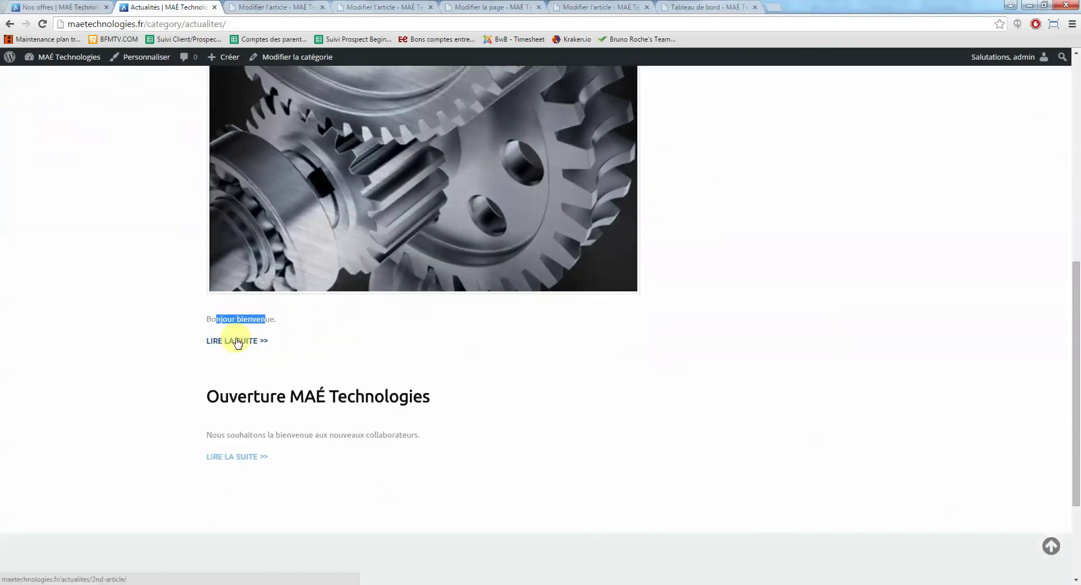
pyautogui.scroll(8, 94, 374)
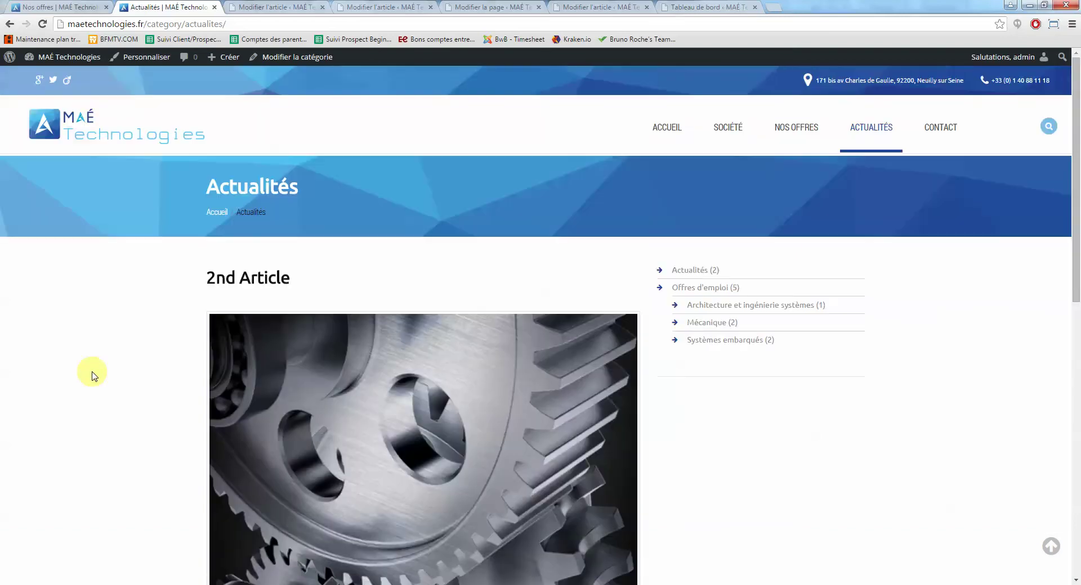
pyautogui.scroll(-8, 94, 374)
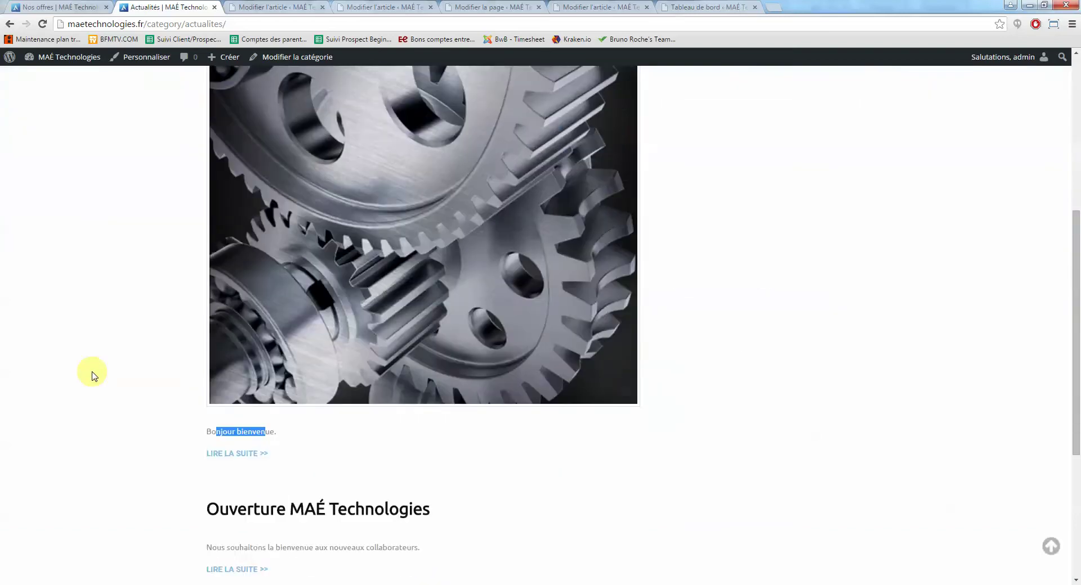
pyautogui.scroll(8, 103, 376)
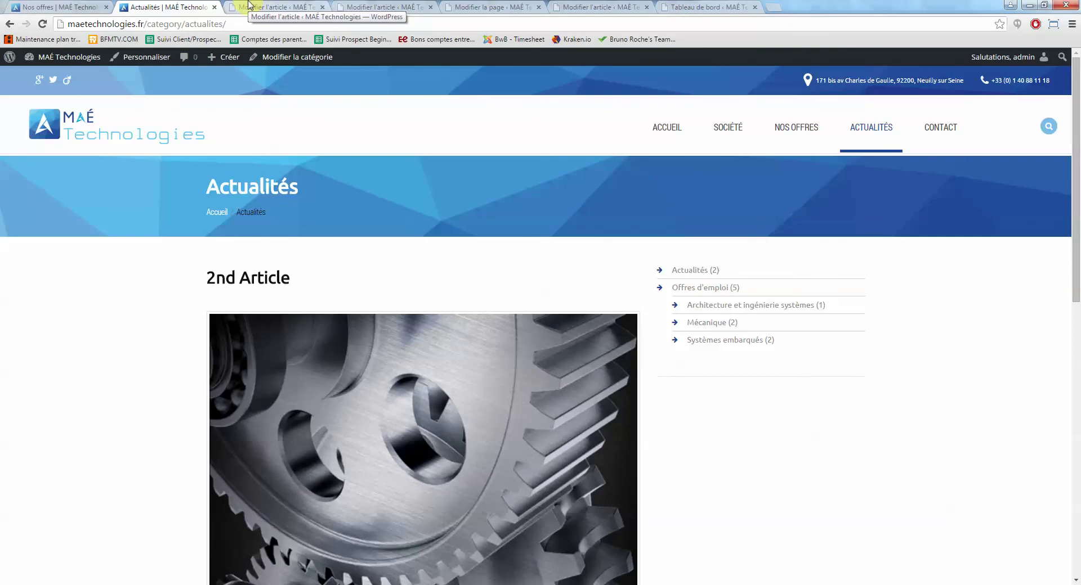
pyautogui.scroll(-6, 94, 417)
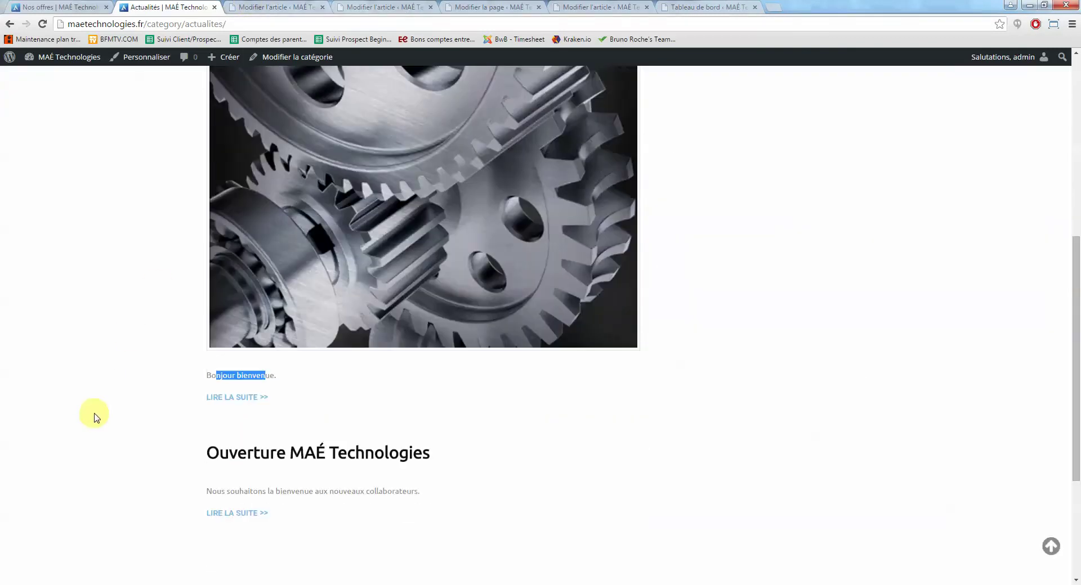
pyautogui.scroll(-3, 94, 417)
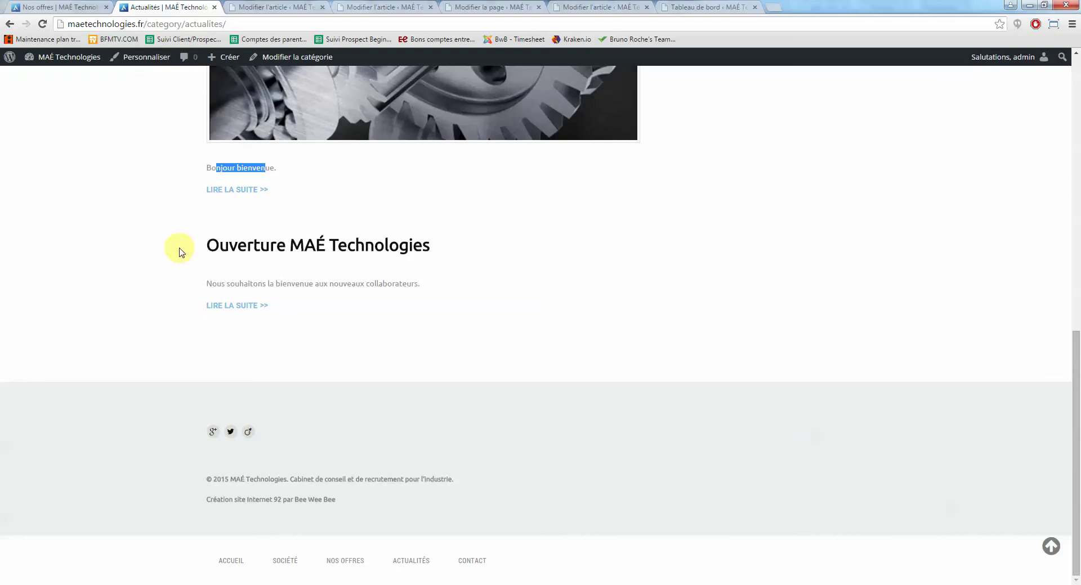
pyautogui.scroll(9, 173, 256)
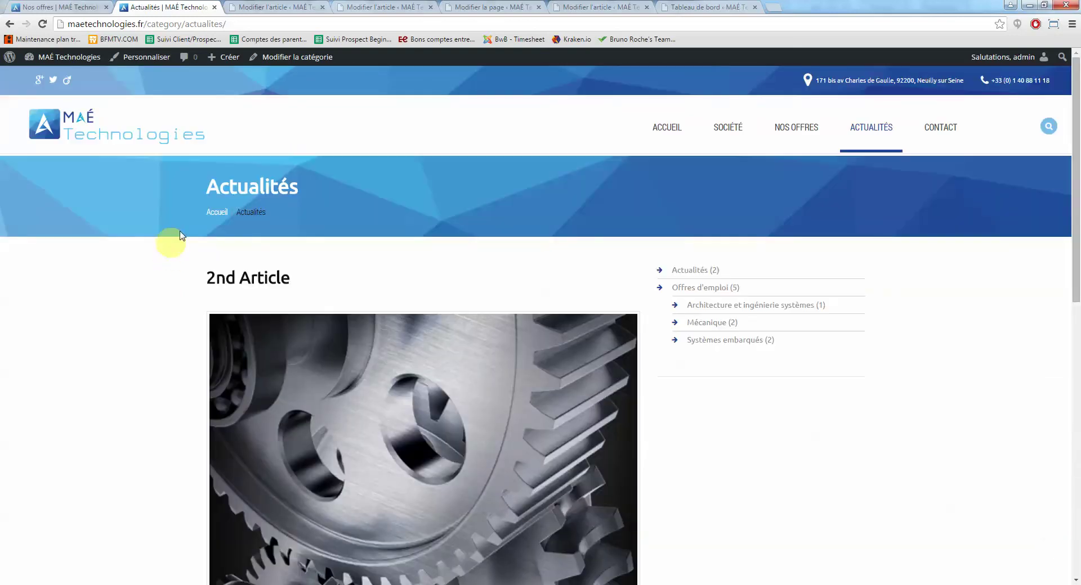